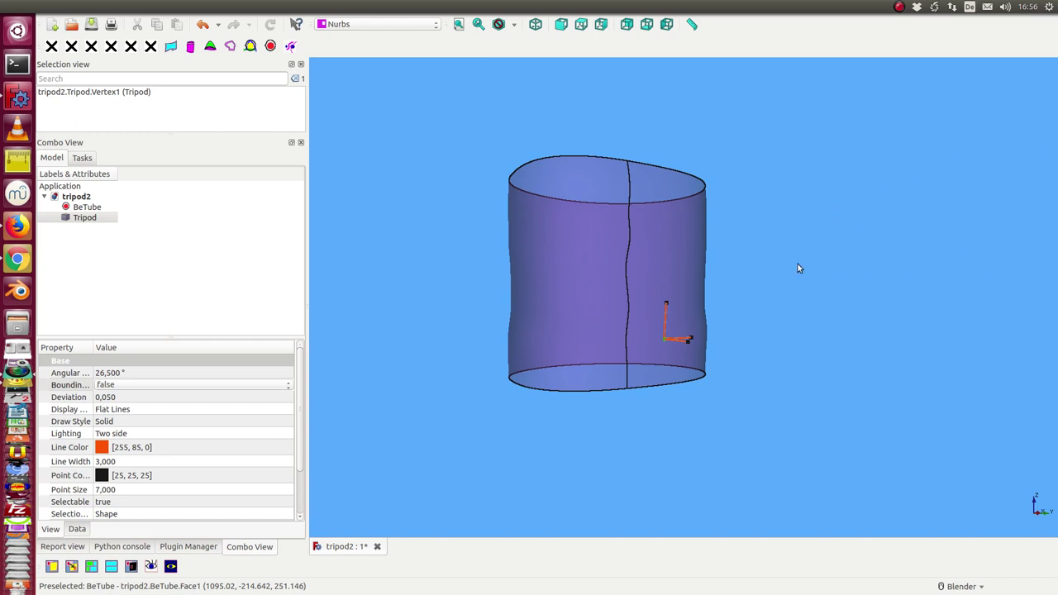
# Orbit around the tube and tripod, then select the BeTube object
pyautogui.moveTo(799, 268)
pyautogui.mouseDown(button='middle')
pyautogui.moveTo(736, 224)
pyautogui.moveTo(725, 306)
pyautogui.moveTo(703, 326)
pyautogui.moveTo(777, 410)
pyautogui.moveTo(650, 433)
pyautogui.mouseUp(button='middle')
pyautogui.moveTo(432, 421); pyautogui.dragTo(682, 215, button='middle')
pyautogui.moveTo(413, 281)
pyautogui.mouseDown(button='middle')
pyautogui.moveTo(497, 281)
pyautogui.moveTo(567, 330)
pyautogui.moveTo(479, 300)
pyautogui.moveTo(589, 361)
pyautogui.mouseUp(button='middle')
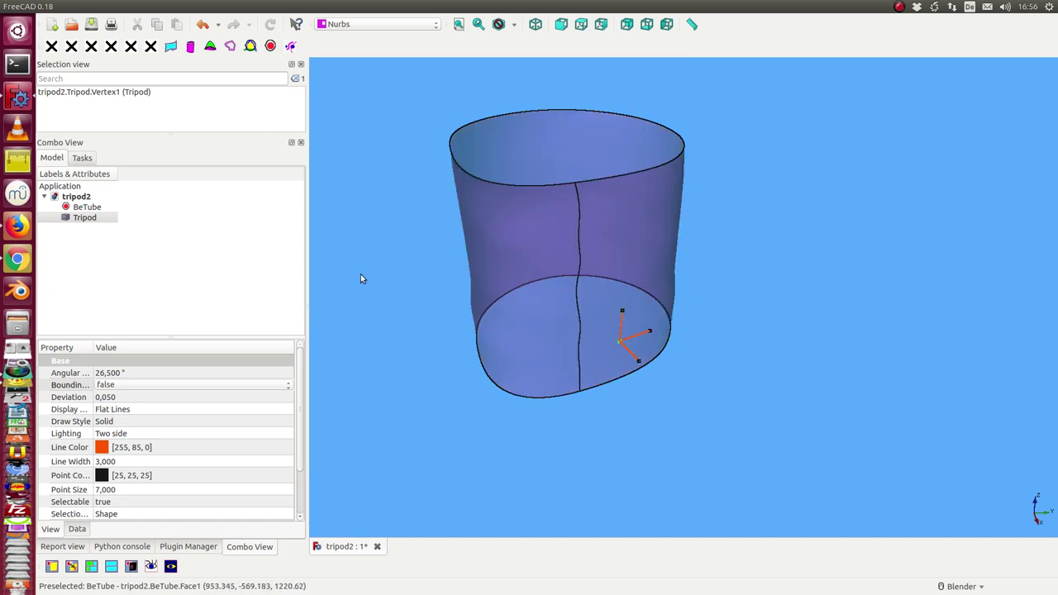
pyautogui.click(82, 219)
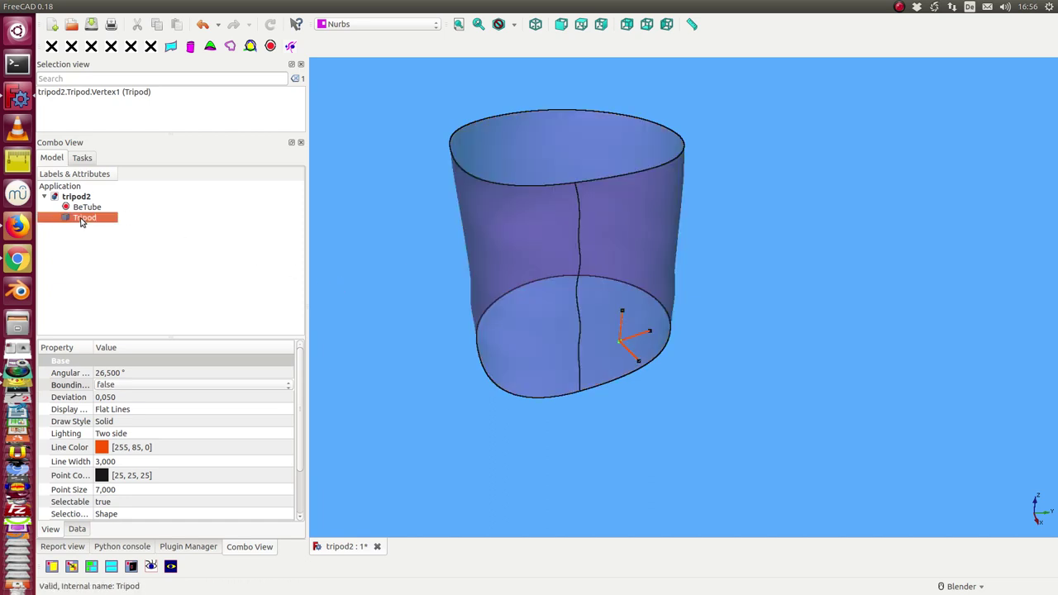
pyautogui.click(83, 207)
pyautogui.moveTo(413, 7)
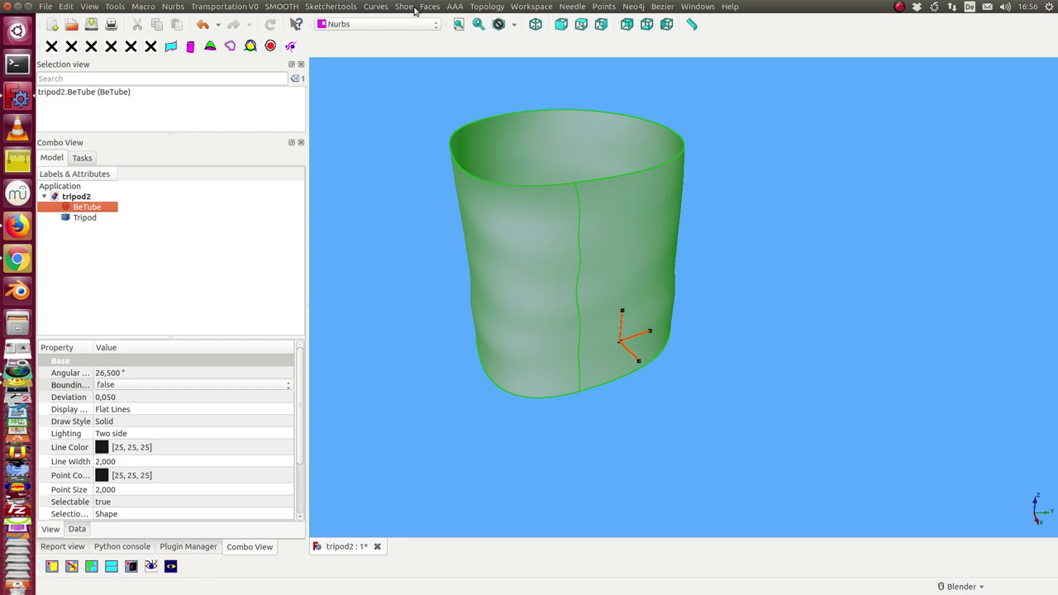
# Create a Map of the BeTube face from the Curves tools and view the tube's bottom rim
pyautogui.click(429, 6)
pyautogui.moveTo(375, 7)
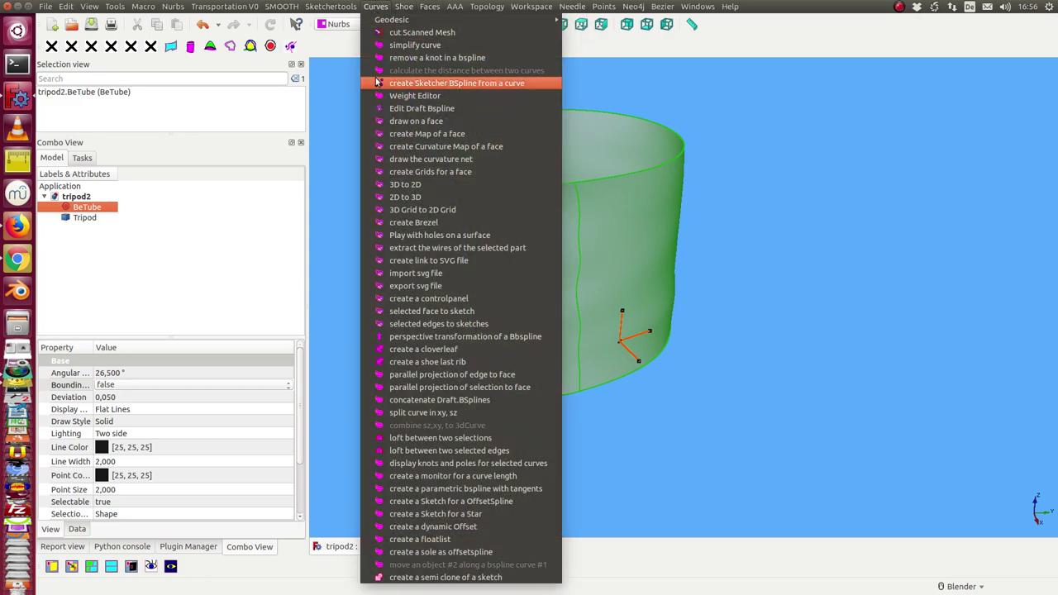
pyautogui.click(427, 134)
pyautogui.moveTo(695, 405)
pyautogui.mouseDown(button='middle')
pyautogui.moveTo(683, 354)
pyautogui.moveTo(676, 407)
pyautogui.mouseUp(button='middle')
pyautogui.scroll(2, 577, 499)
pyautogui.click(576, 499)
pyautogui.moveTo(619, 487)
pyautogui.mouseDown(button='middle')
pyautogui.moveTo(831, 278)
pyautogui.moveTo(771, 319)
pyautogui.moveTo(765, 348)
pyautogui.moveTo(543, 274)
pyautogui.moveTo(517, 432)
pyautogui.moveTo(491, 472)
pyautogui.moveTo(522, 472)
pyautogui.mouseUp(button='middle')
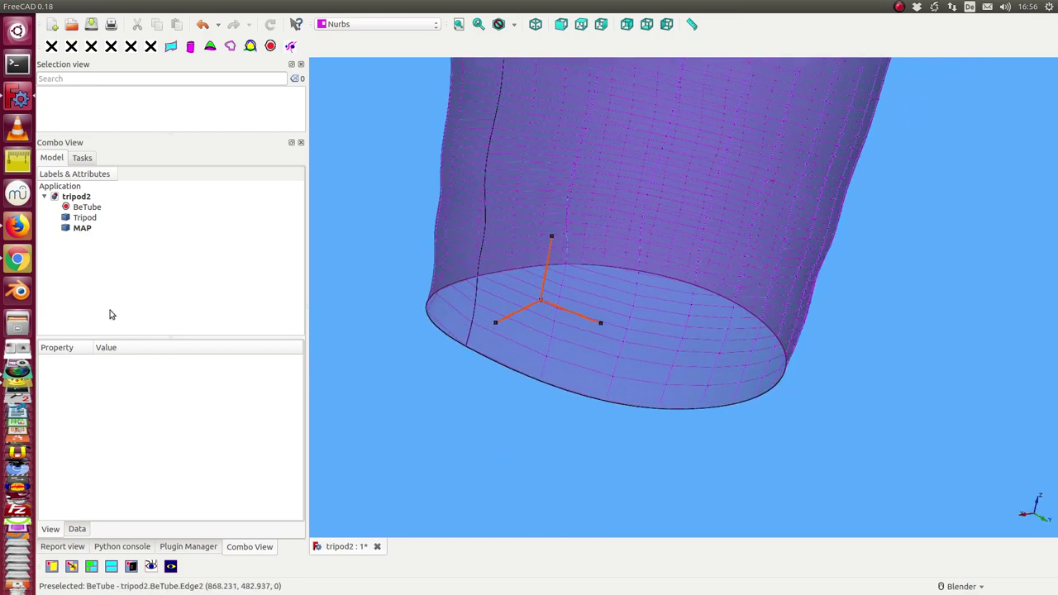
# Set the Tripod's u position to 20 in its Data properties, keeping v at 97
pyautogui.click(86, 218)
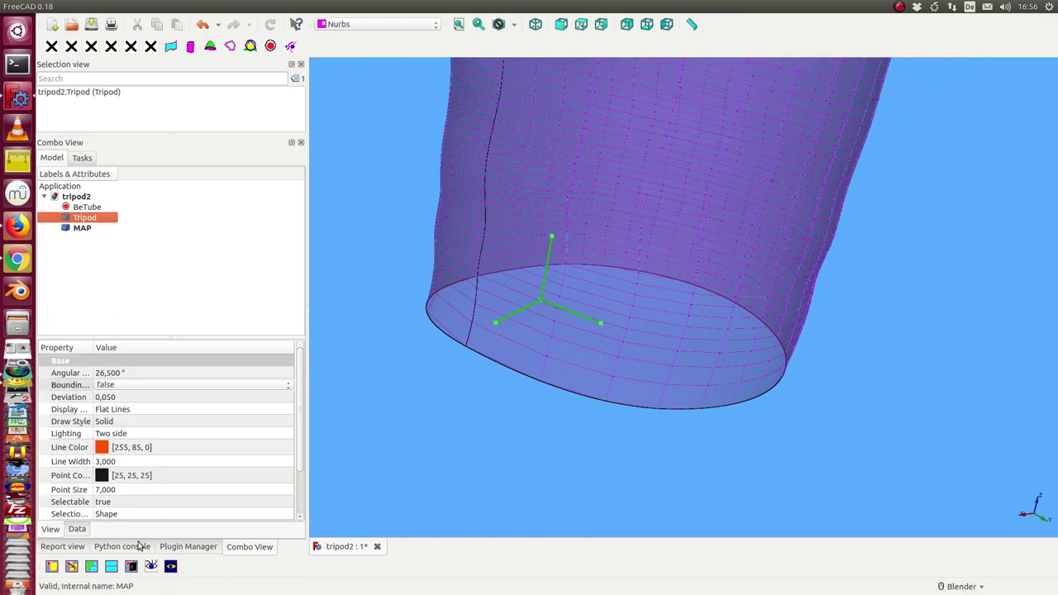
pyautogui.click(77, 529)
pyautogui.click(154, 506)
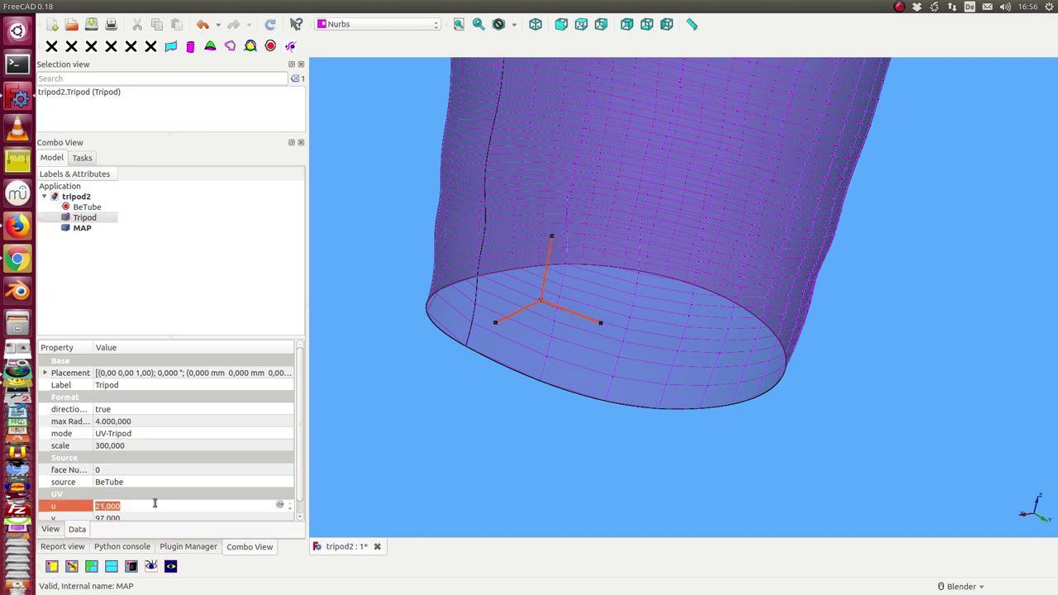
pyautogui.scroll(-1, 299, 491)
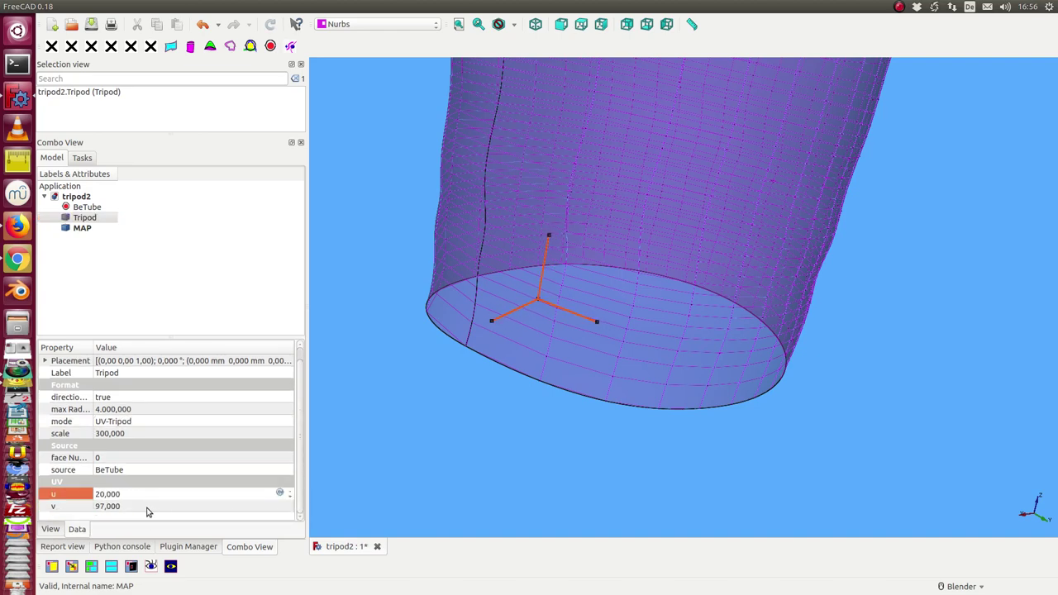
pyautogui.click(148, 506)
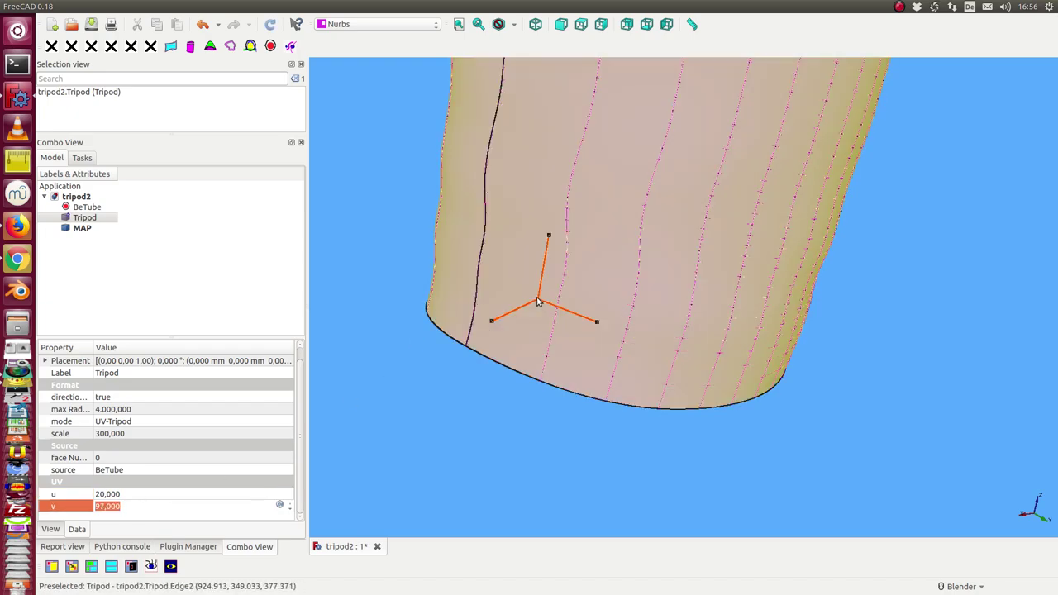
# Orbit around the tube to check the tripod's new position on the surface
pyautogui.moveTo(484, 347)
pyautogui.mouseDown(button='middle')
pyautogui.moveTo(498, 401)
pyautogui.moveTo(643, 207)
pyautogui.mouseUp(button='middle')
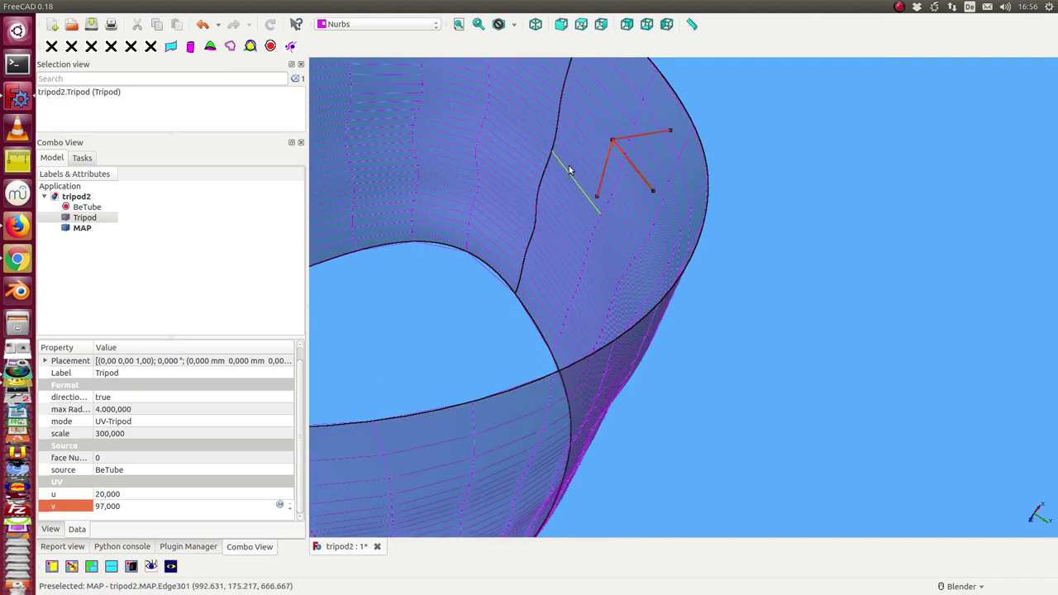
pyautogui.moveTo(567, 177)
pyautogui.mouseDown(button='middle')
pyautogui.moveTo(653, 173)
pyautogui.moveTo(680, 113)
pyautogui.mouseUp(button='middle')
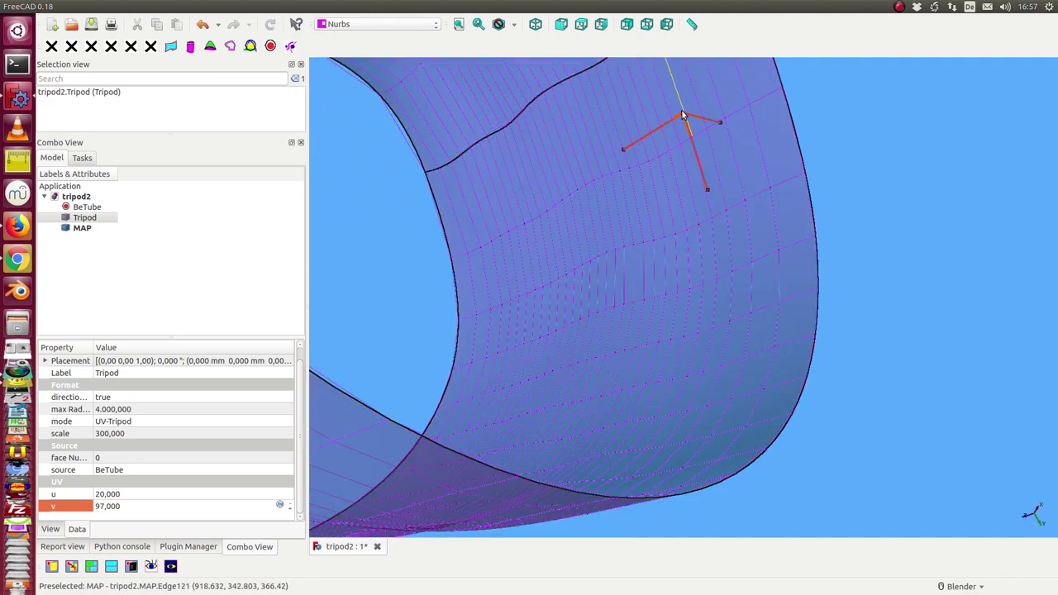
pyautogui.click(683, 114)
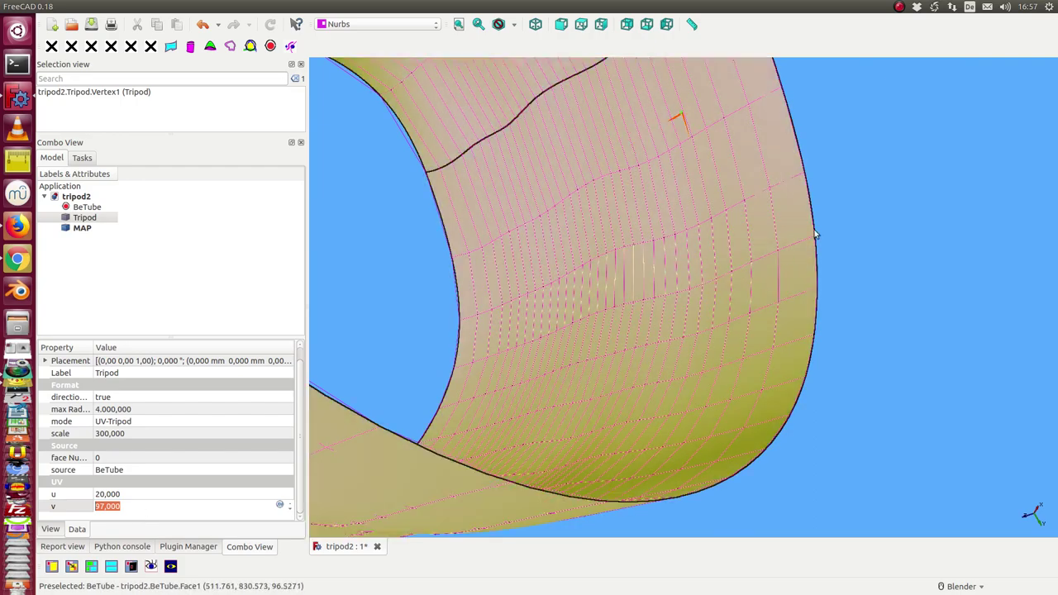
pyautogui.moveTo(815, 231)
pyautogui.mouseDown(button='middle')
pyautogui.moveTo(928, 148)
pyautogui.moveTo(670, 255)
pyautogui.moveTo(633, 314)
pyautogui.mouseUp(button='middle')
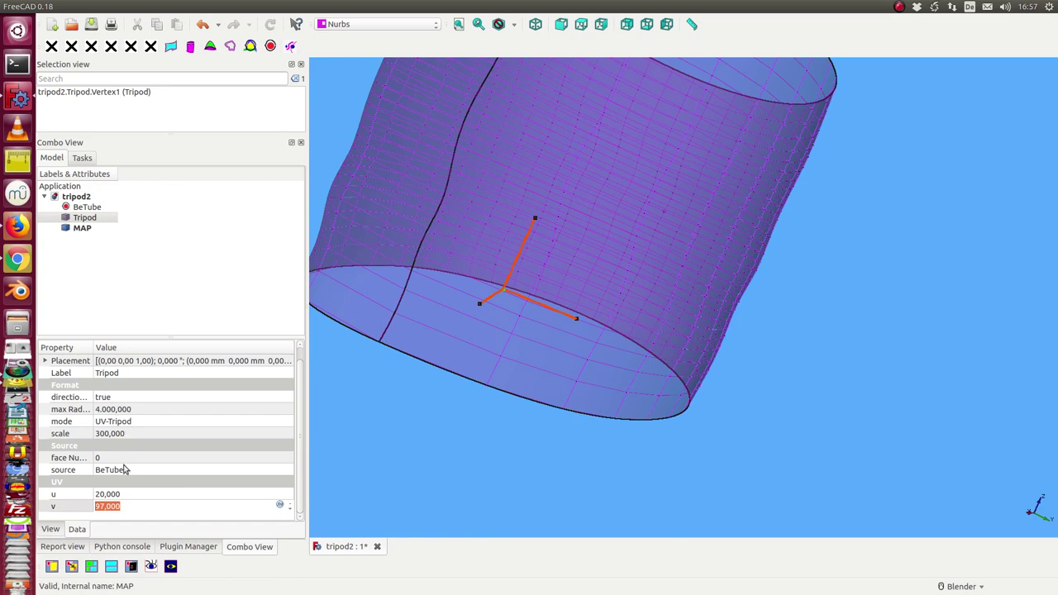
# Set the Tripod's scale to 100, shrinking its legs to a small marker
pyautogui.click(161, 434)
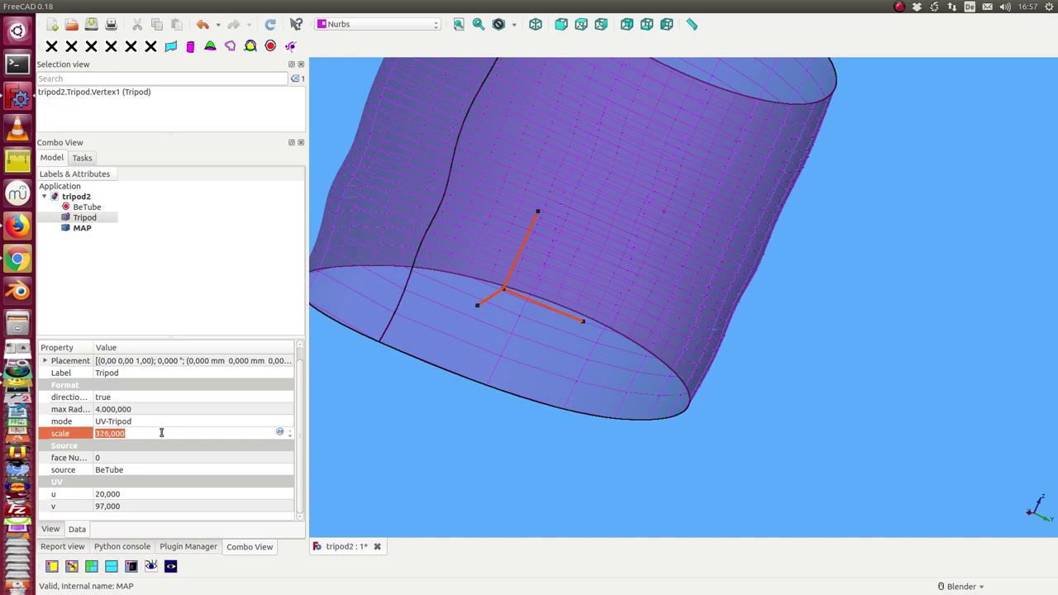
pyautogui.write('100')
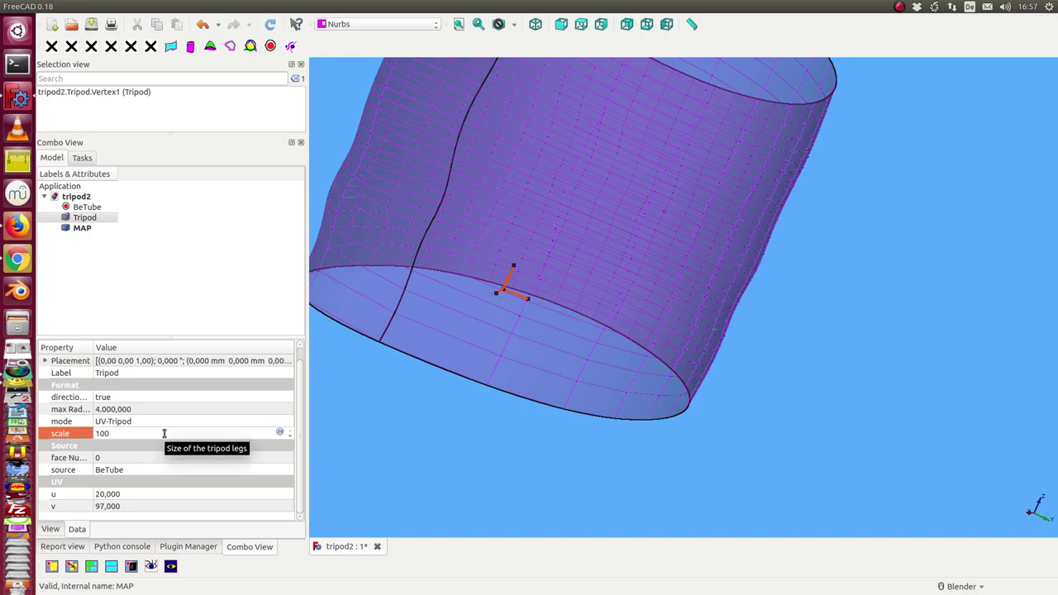
pyautogui.press('Return')
pyautogui.moveTo(524, 485)
pyautogui.mouseDown(button='middle')
pyautogui.moveTo(548, 377)
pyautogui.moveTo(621, 371)
pyautogui.moveTo(646, 389)
pyautogui.moveTo(689, 148)
pyautogui.moveTo(562, 226)
pyautogui.moveTo(600, 273)
pyautogui.moveTo(604, 235)
pyautogui.mouseUp(button='middle')
# Add Tripod001 on the BeTube face with Faces > create Tripod and set its u to 65
pyautogui.click(488, 132)
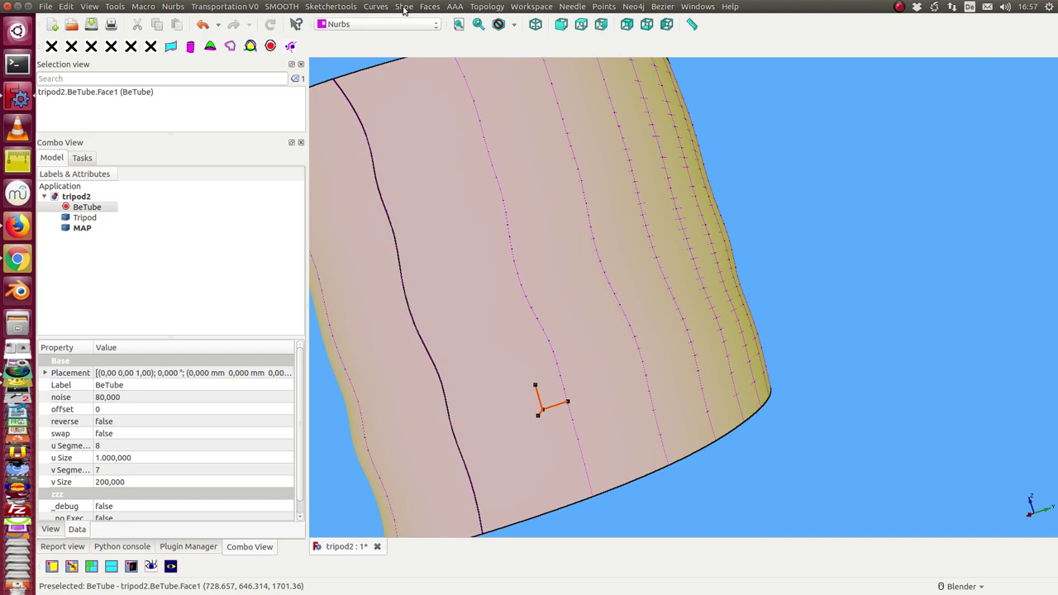
pyautogui.click(379, 9)
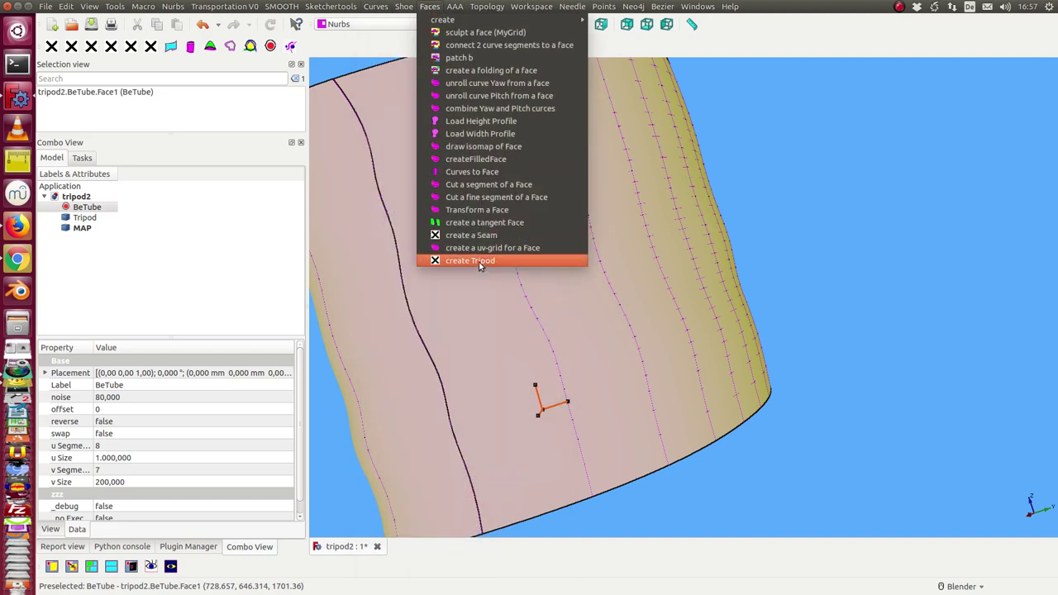
pyautogui.click(478, 261)
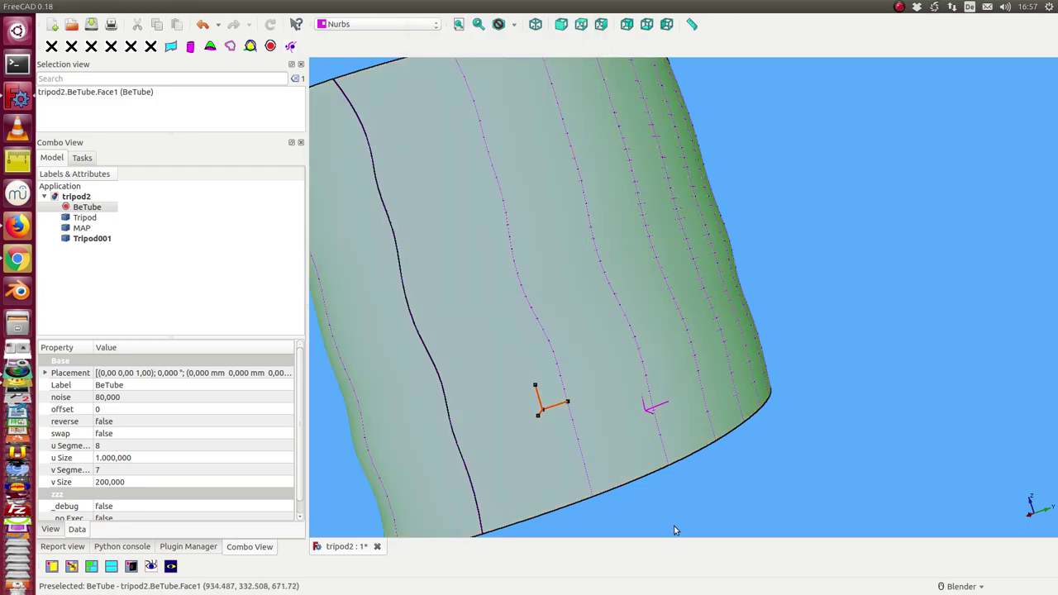
pyautogui.moveTo(673, 526)
pyautogui.mouseDown(button='middle')
pyautogui.moveTo(637, 389)
pyautogui.moveTo(436, 376)
pyautogui.mouseUp(button='middle')
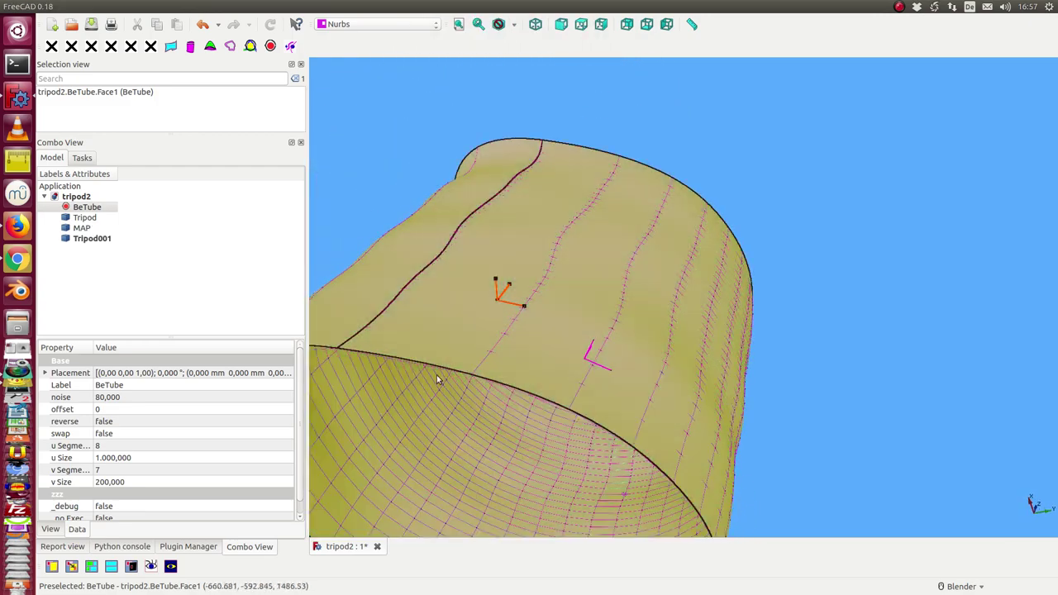
pyautogui.click(99, 242)
pyautogui.click(176, 506)
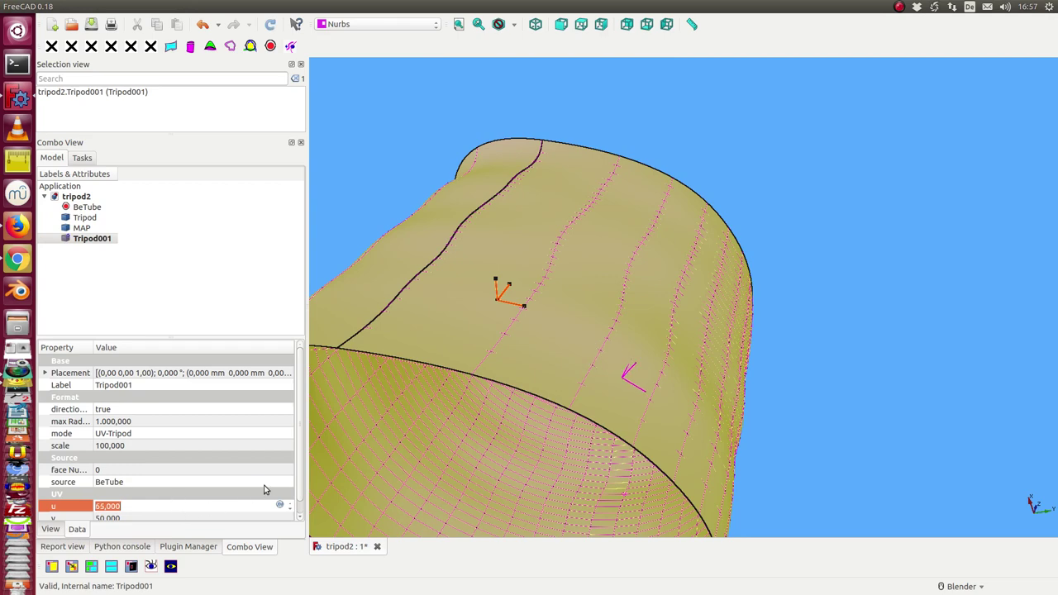
# Set Tripod001's v position to 61
pyautogui.scroll(-1, 299, 497)
pyautogui.click(147, 505)
pyautogui.scroll(5, 149, 506)
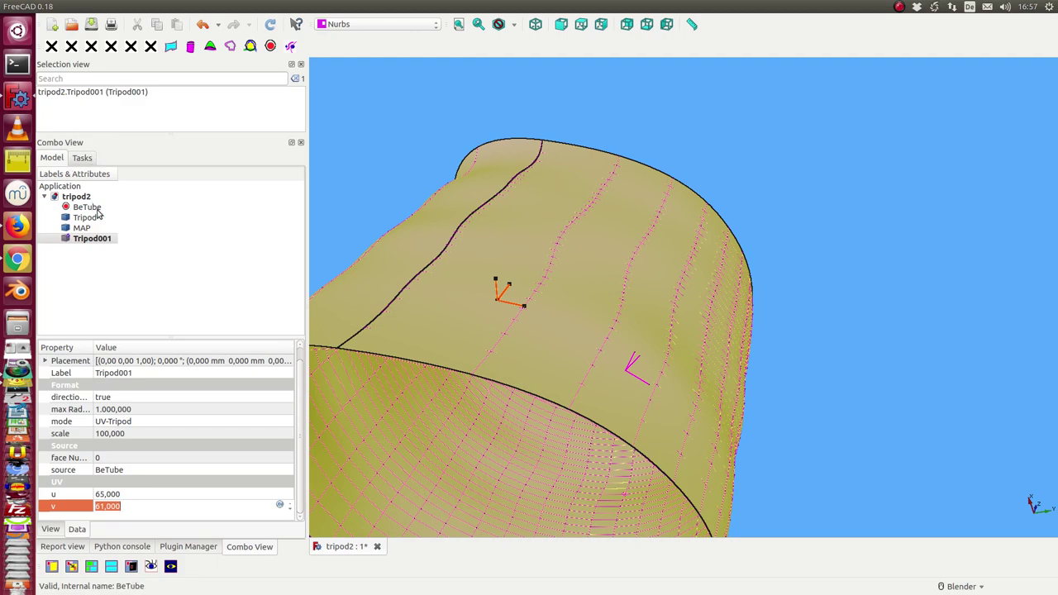
# Hide the MAP grid with Space, then reselect Tripod001 and edit its mode to Curvature
pyautogui.click(396, 199)
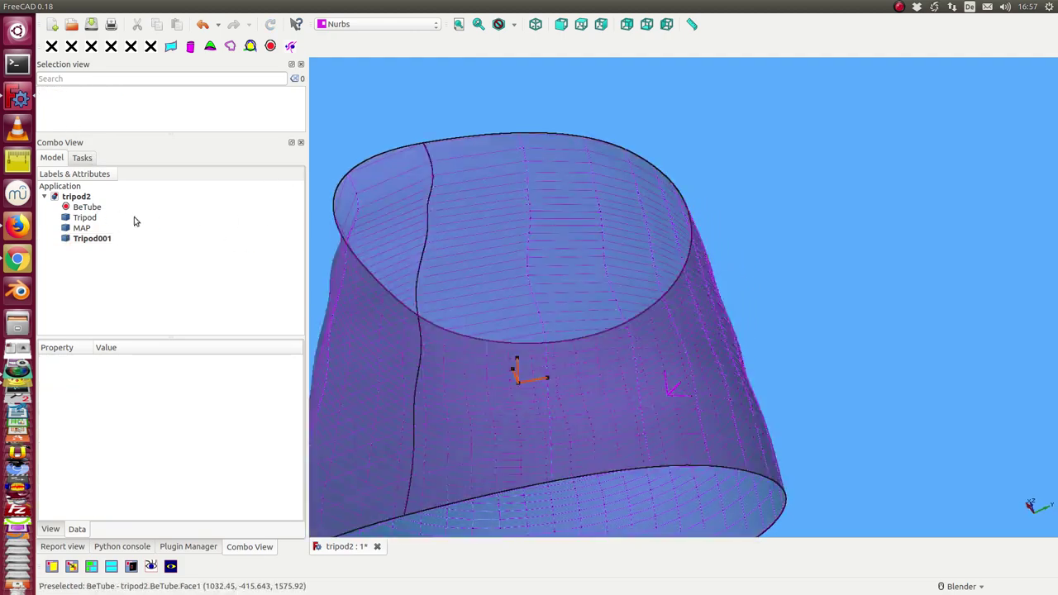
pyautogui.click(81, 228)
pyautogui.press('space')
pyautogui.click(82, 239)
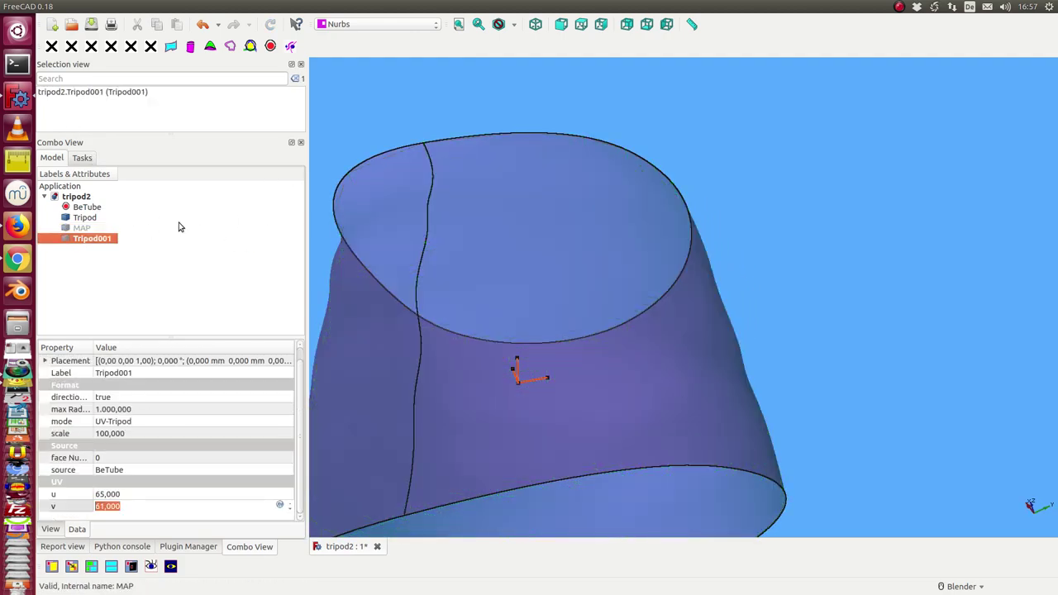
pyautogui.moveTo(513, 99)
pyautogui.mouseDown(button='middle')
pyautogui.moveTo(573, 173)
pyautogui.moveTo(601, 150)
pyautogui.moveTo(521, 389)
pyautogui.mouseUp(button='middle')
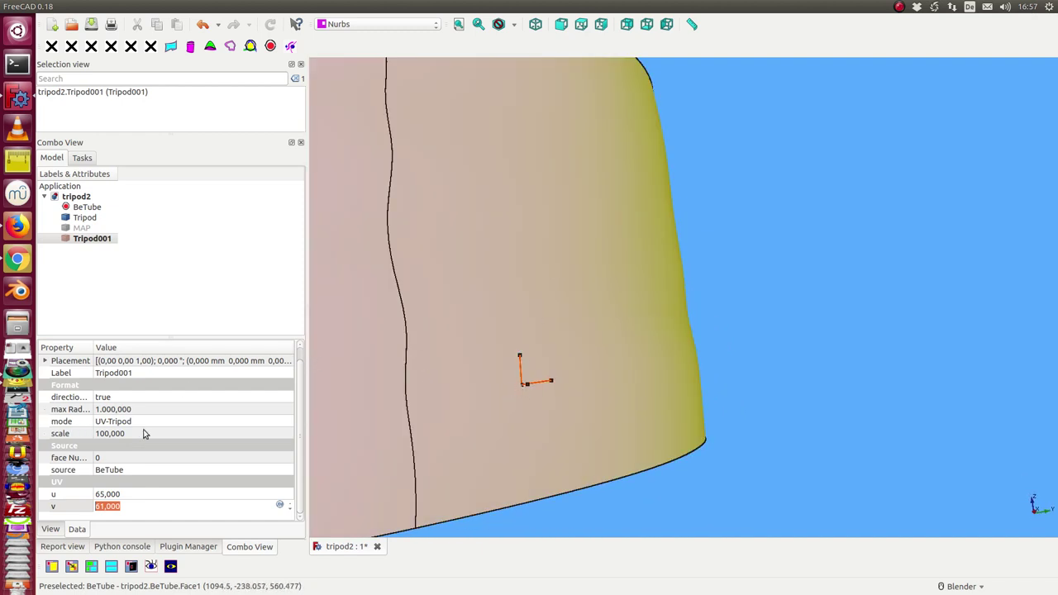
pyautogui.click(248, 425)
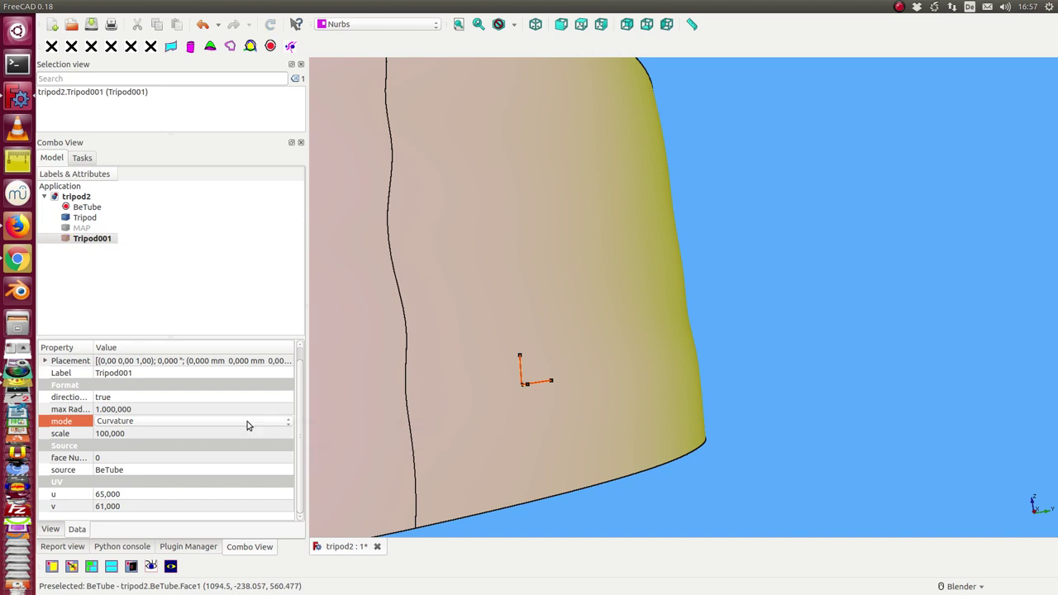
# Switch the first Tripod's mode to Curvature and zoom out to see the whole tube
pyautogui.click(86, 219)
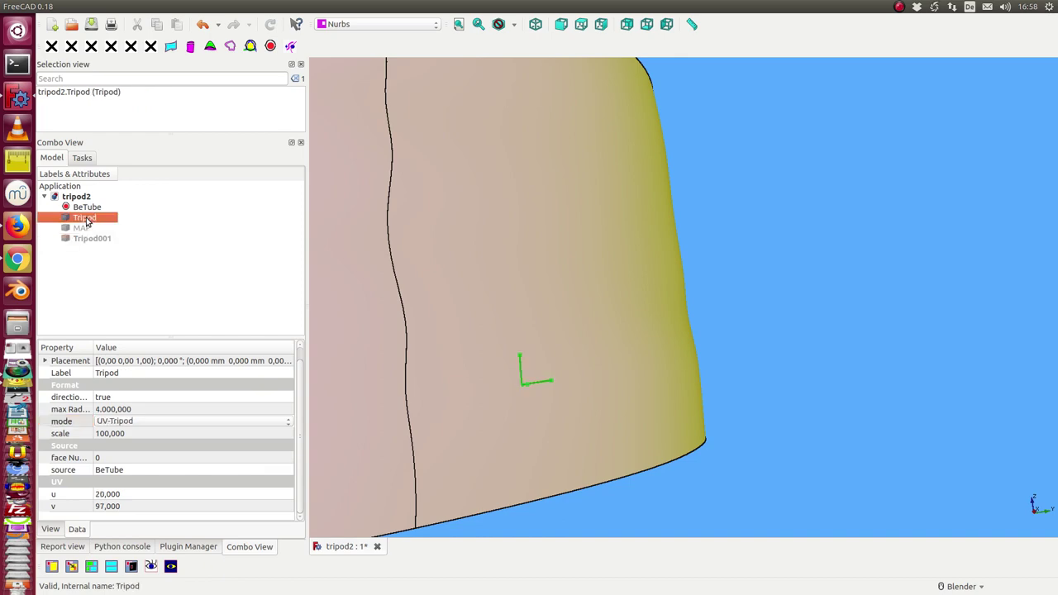
pyautogui.click(157, 422)
pyautogui.click(160, 431)
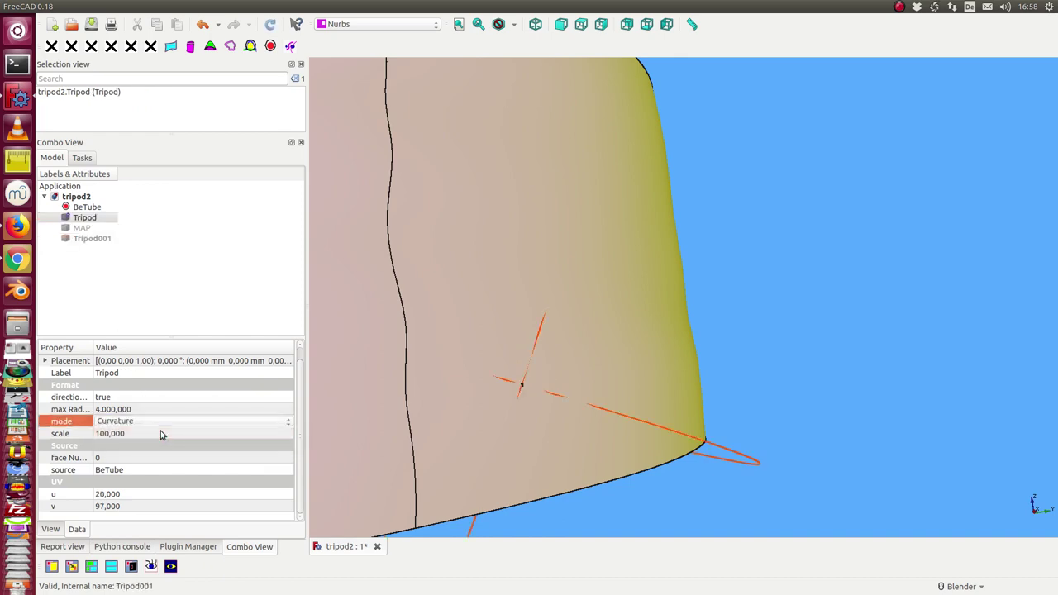
pyautogui.scroll(-5, 599, 511)
pyautogui.moveTo(623, 508)
pyautogui.mouseDown(button='middle')
pyautogui.moveTo(593, 366)
pyautogui.moveTo(659, 385)
pyautogui.moveTo(617, 257)
pyautogui.mouseUp(button='middle')
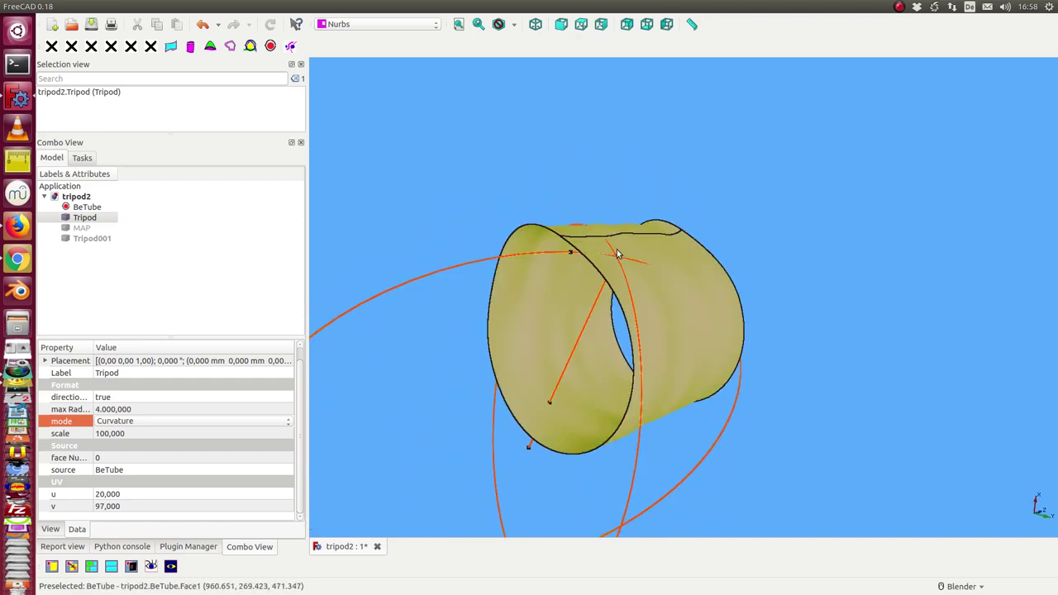
# Orbit around the tube to inspect the two large curvature circles
pyautogui.moveTo(449, 353)
pyautogui.mouseDown(button='middle')
pyautogui.moveTo(387, 384)
pyautogui.moveTo(685, 371)
pyautogui.moveTo(574, 269)
pyautogui.moveTo(560, 270)
pyautogui.moveTo(617, 300)
pyautogui.moveTo(495, 284)
pyautogui.moveTo(609, 328)
pyautogui.moveTo(501, 331)
pyautogui.moveTo(419, 349)
pyautogui.moveTo(451, 345)
pyautogui.mouseUp(button='middle')
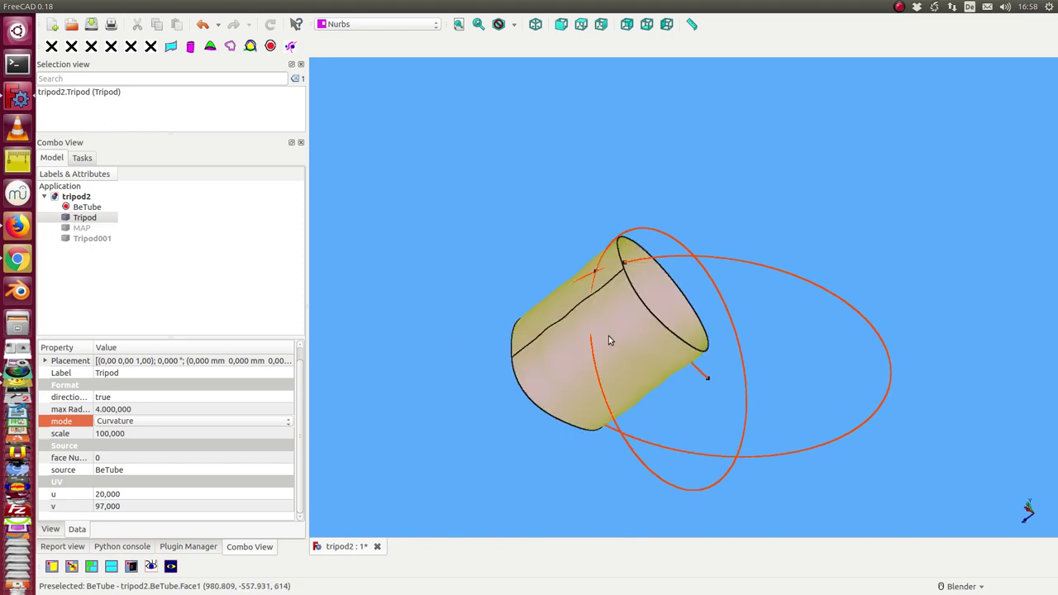
pyautogui.moveTo(786, 372)
pyautogui.mouseDown(button='middle')
pyautogui.moveTo(767, 330)
pyautogui.moveTo(755, 397)
pyautogui.mouseUp(button='middle')
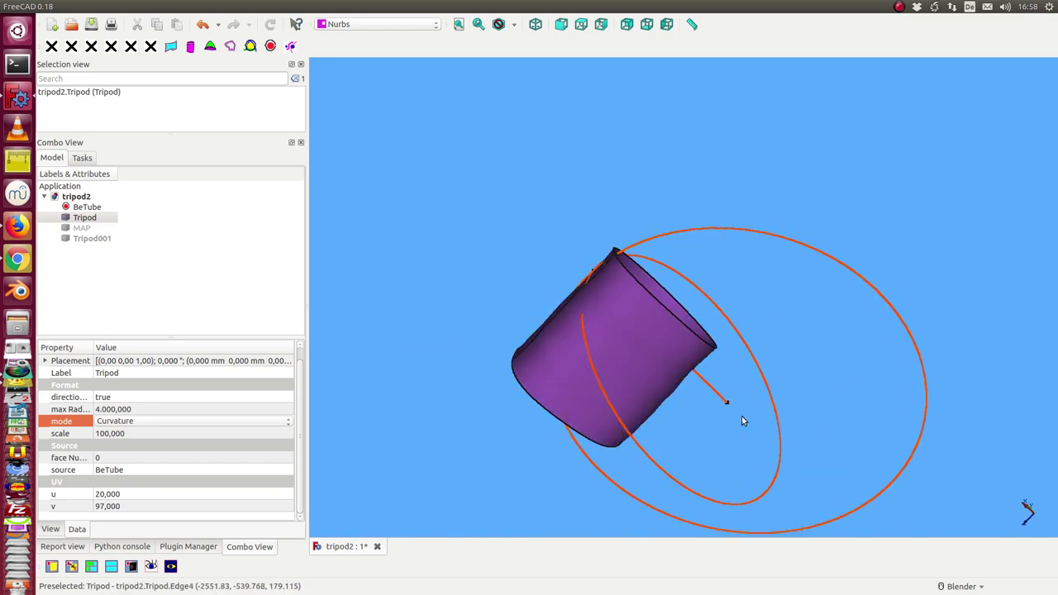
pyautogui.moveTo(758, 394)
pyautogui.mouseDown(button='middle')
pyautogui.moveTo(538, 305)
pyautogui.moveTo(657, 395)
pyautogui.mouseUp(button='middle')
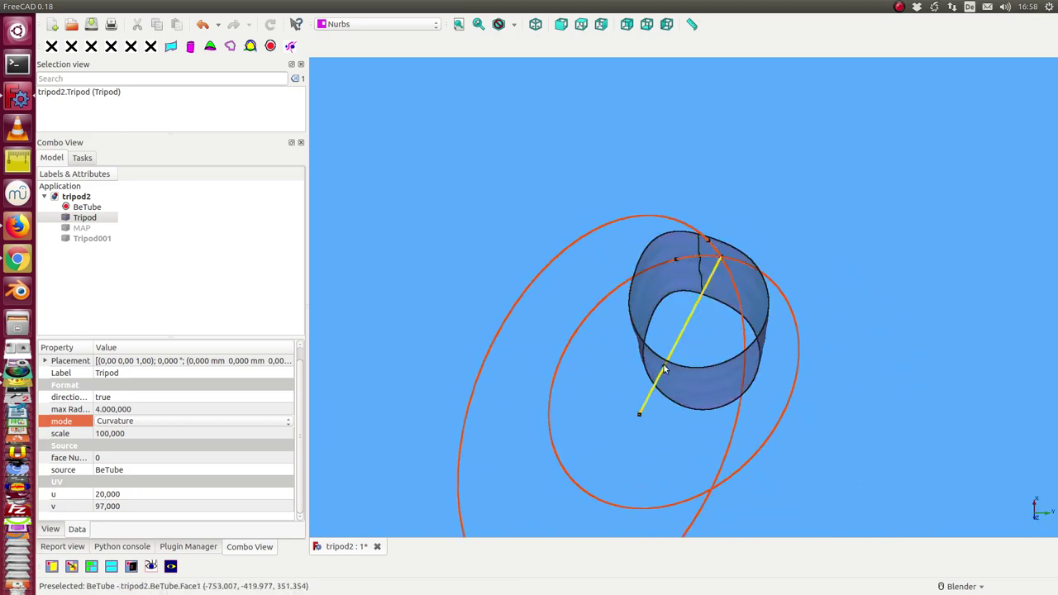
pyautogui.moveTo(525, 161)
pyautogui.mouseDown(button='middle')
pyautogui.moveTo(531, 252)
pyautogui.moveTo(583, 334)
pyautogui.moveTo(575, 300)
pyautogui.mouseUp(button='middle')
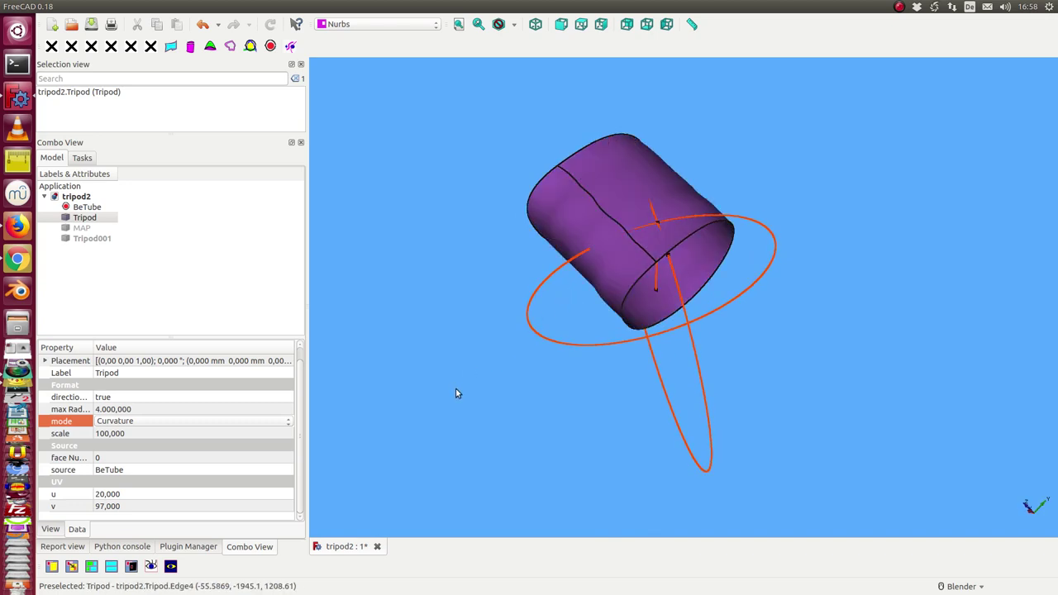
pyautogui.moveTo(456, 390)
pyautogui.mouseDown(button='middle')
pyautogui.moveTo(540, 453)
pyautogui.moveTo(553, 434)
pyautogui.mouseUp(button='middle')
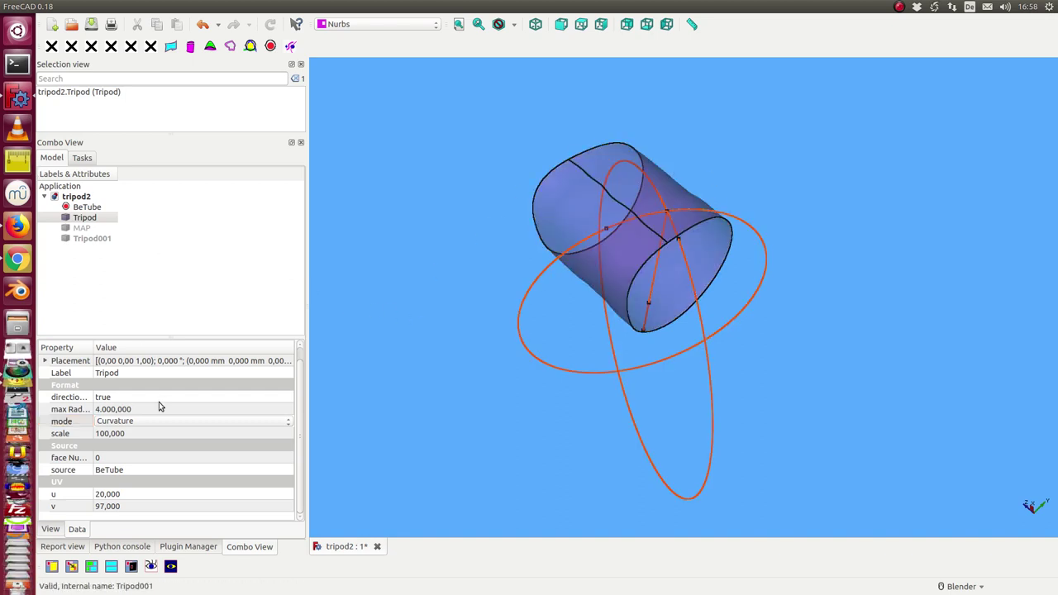
# Set the curvature tripod's u position to 225 and v to 130
pyautogui.click(158, 493)
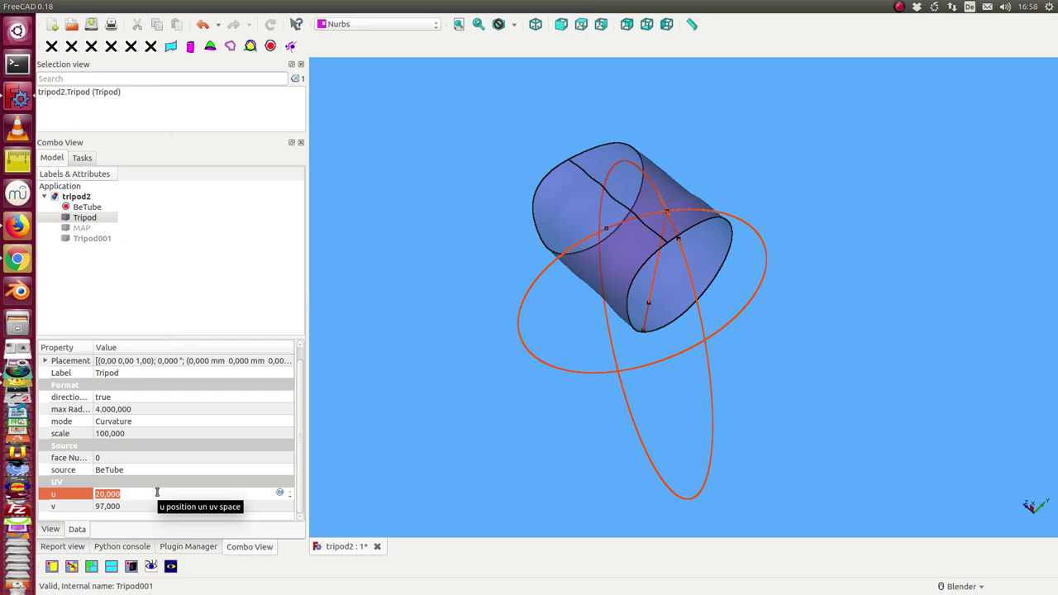
pyautogui.write('225')
pyautogui.click(132, 505)
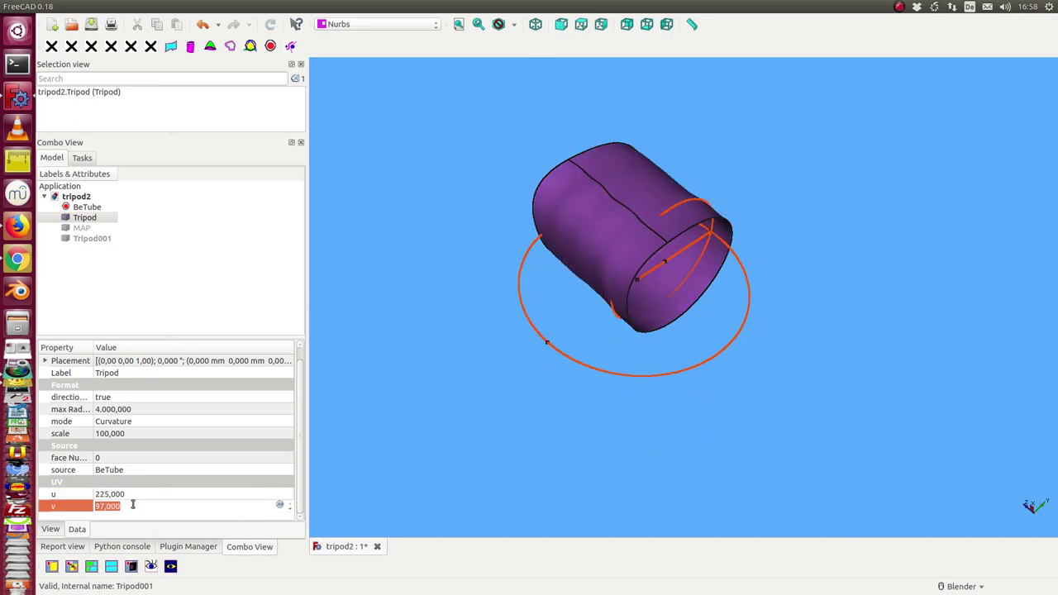
pyautogui.write('13')
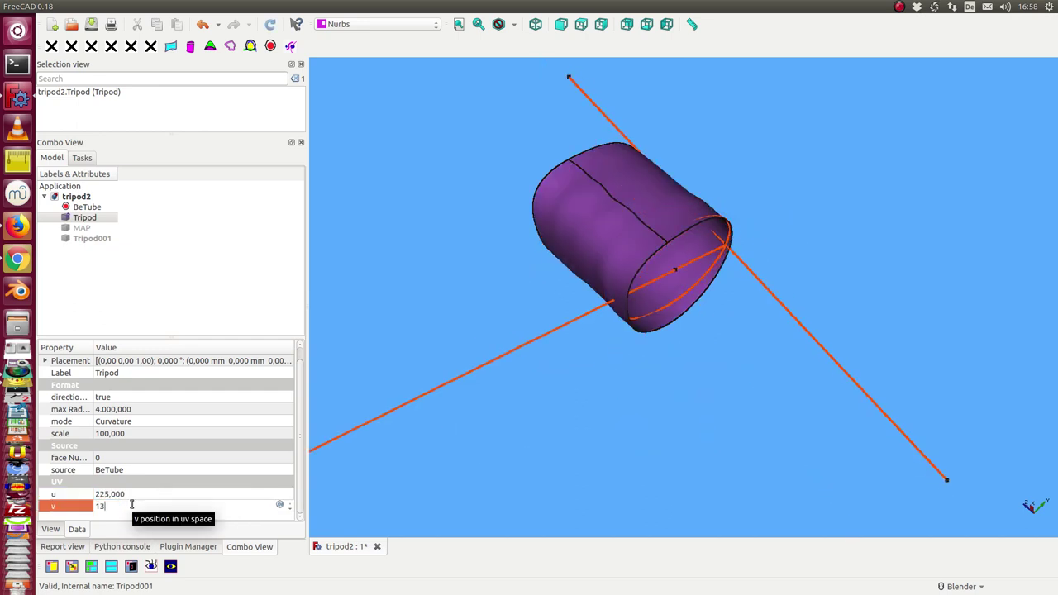
pyautogui.write('0')
pyautogui.press('Return')
# Orbit and zoom around the tube to inspect the tripod's curvature lines
pyautogui.moveTo(495, 320)
pyautogui.mouseDown(button='middle')
pyautogui.moveTo(581, 195)
pyautogui.moveTo(550, 177)
pyautogui.mouseUp(button='middle')
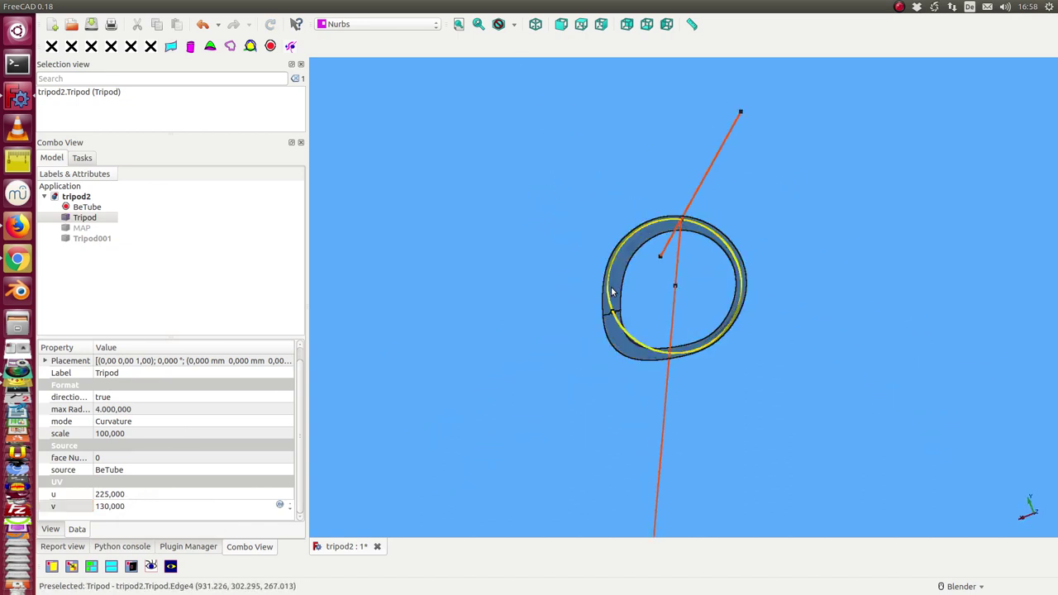
pyautogui.moveTo(522, 205)
pyautogui.mouseDown(button='middle')
pyautogui.moveTo(559, 227)
pyautogui.moveTo(586, 272)
pyautogui.moveTo(668, 319)
pyautogui.moveTo(775, 239)
pyautogui.moveTo(746, 104)
pyautogui.moveTo(639, 205)
pyautogui.moveTo(650, 237)
pyautogui.moveTo(663, 216)
pyautogui.mouseUp(button='middle')
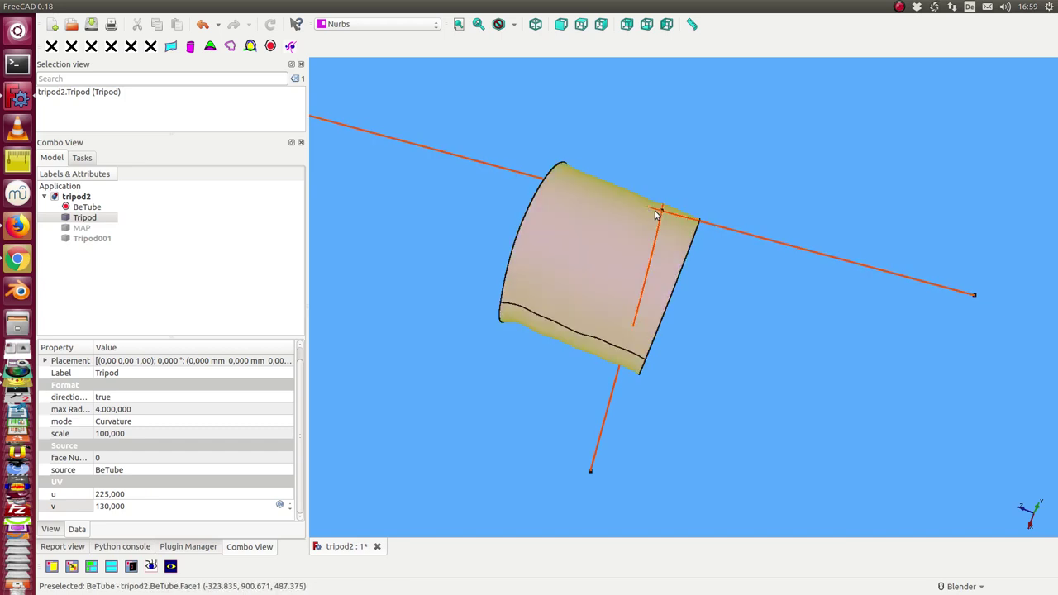
pyautogui.moveTo(722, 328)
pyautogui.mouseDown(button='middle')
pyautogui.moveTo(721, 280)
pyautogui.moveTo(719, 292)
pyautogui.moveTo(733, 282)
pyautogui.mouseUp(button='middle')
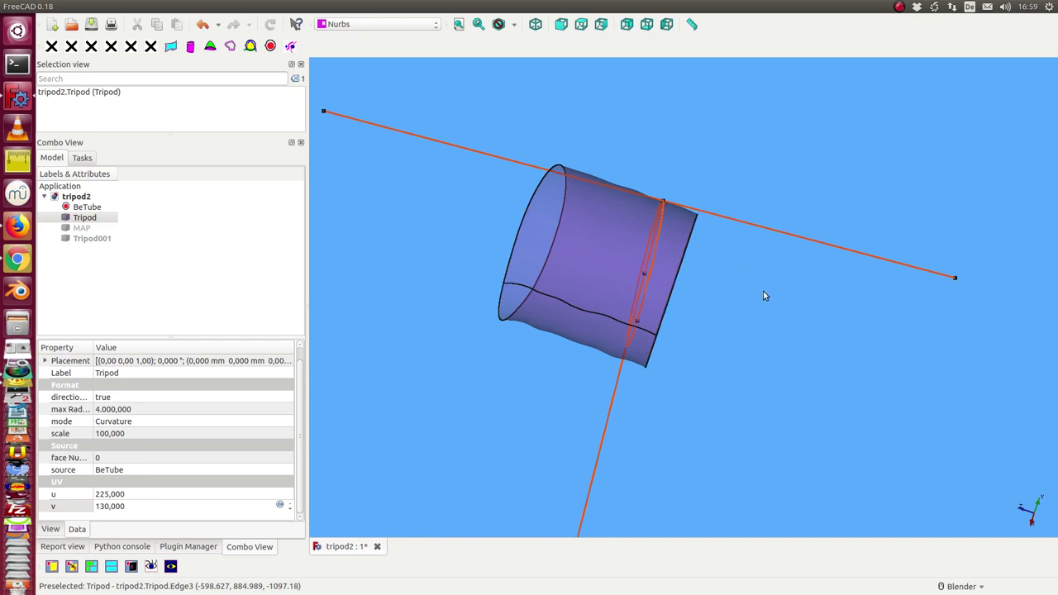
pyautogui.scroll(2, 763, 296)
pyautogui.scroll(2, 733, 376)
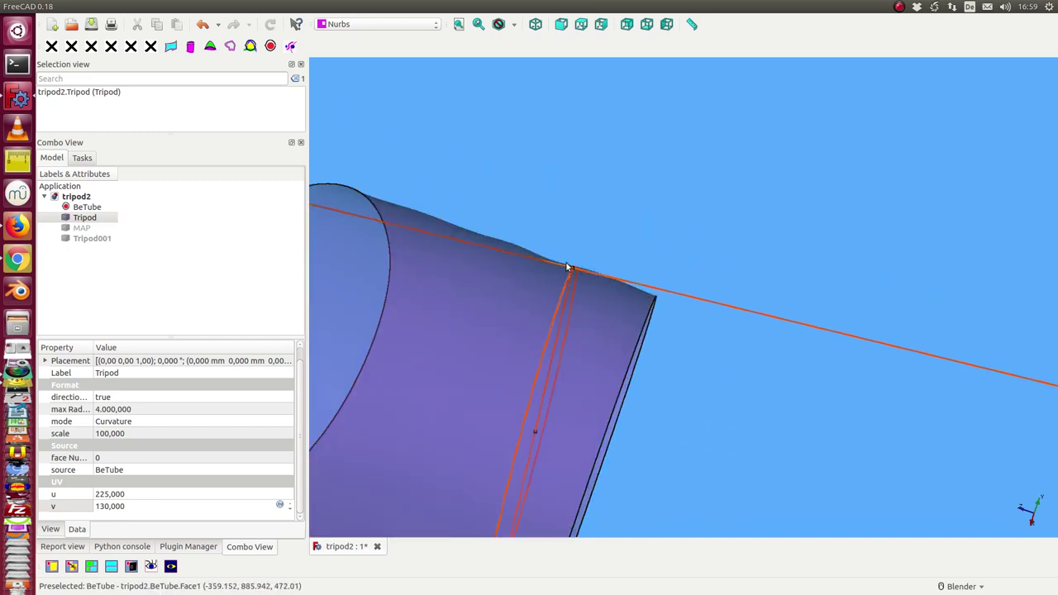
pyautogui.scroll(-5, 653, 254)
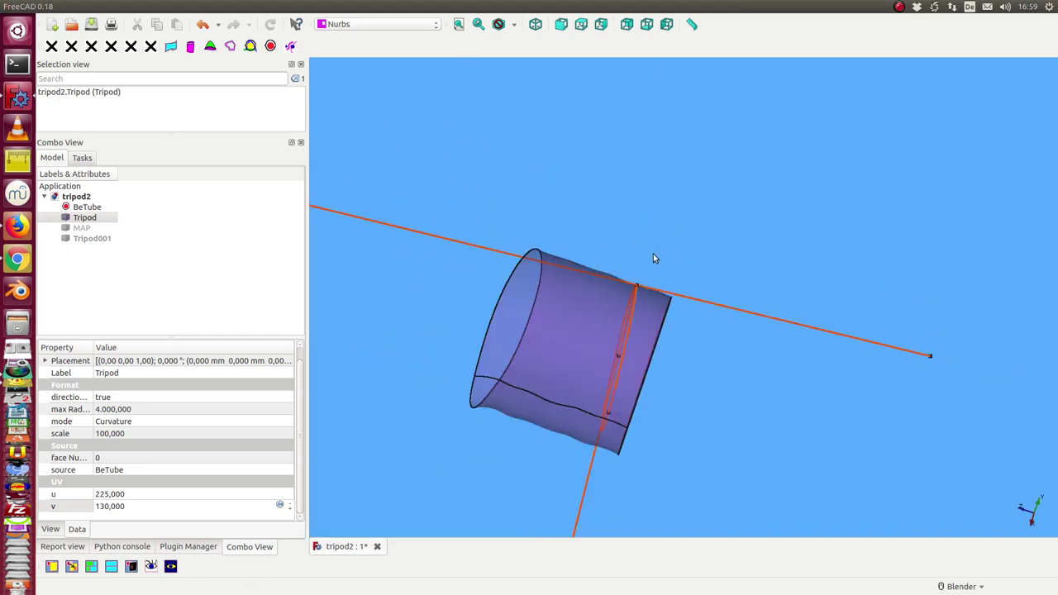
pyautogui.moveTo(653, 253)
pyautogui.mouseDown(button='middle')
pyautogui.moveTo(762, 358)
pyautogui.moveTo(631, 302)
pyautogui.mouseUp(button='middle')
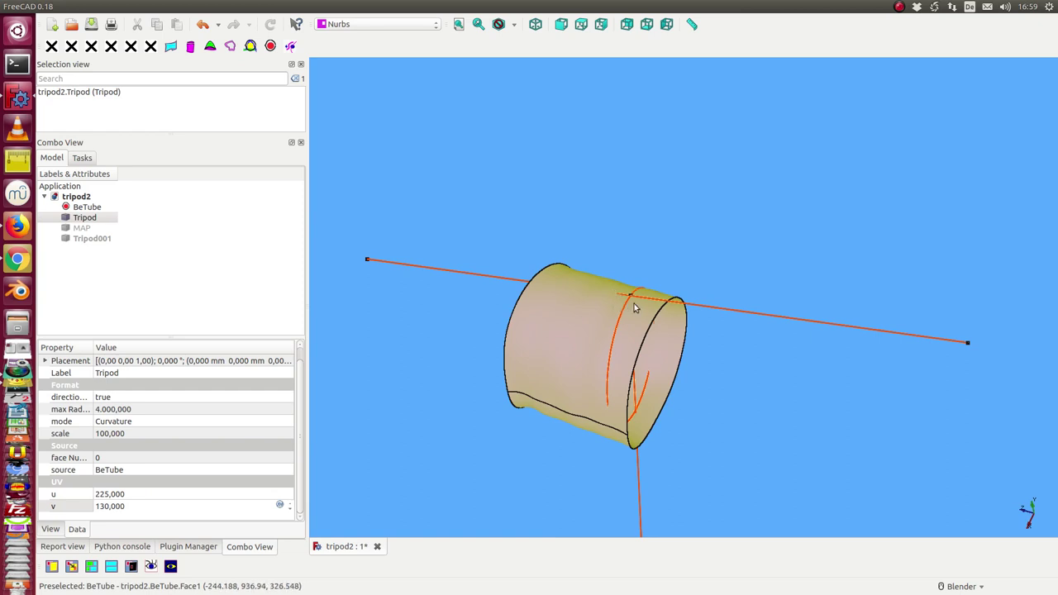
pyautogui.moveTo(699, 371)
pyautogui.mouseDown(button='middle')
pyautogui.moveTo(651, 337)
pyautogui.moveTo(672, 332)
pyautogui.mouseUp(button='middle')
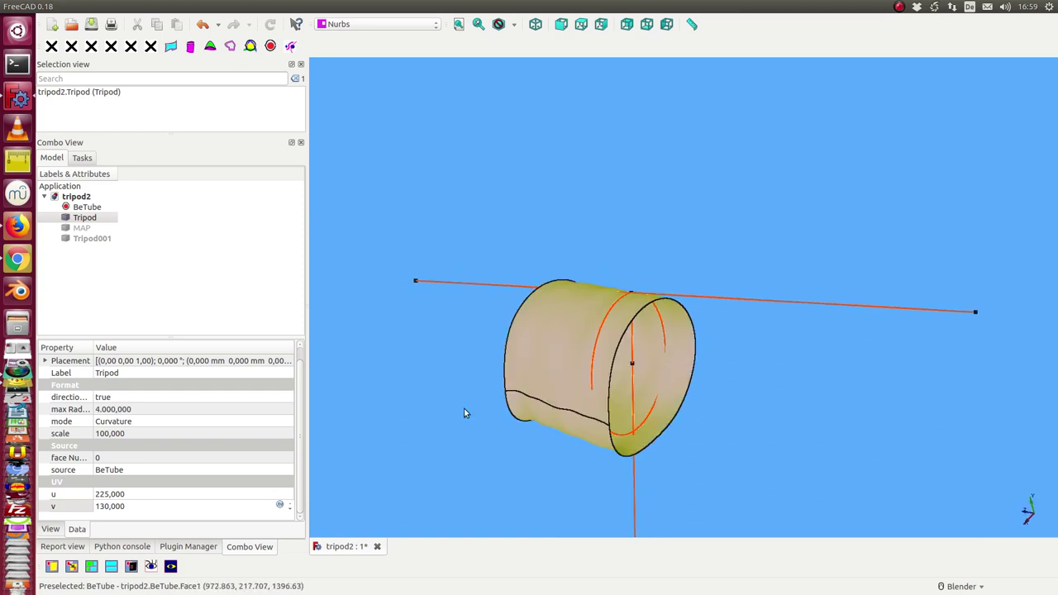
# Scroll the tripod's v value down from 130 to 63, sliding its curvature circles along the tube
pyautogui.scroll(-2, 163, 507)
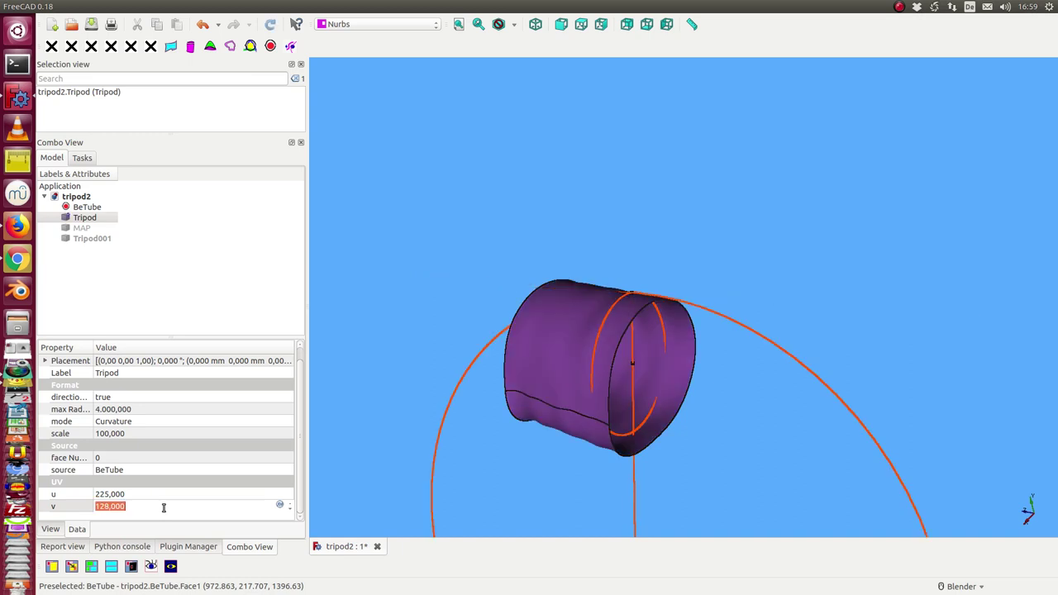
pyautogui.scroll(-2, 164, 507)
pyautogui.scroll(-1, 164, 508)
pyautogui.scroll(-2, 462, 422)
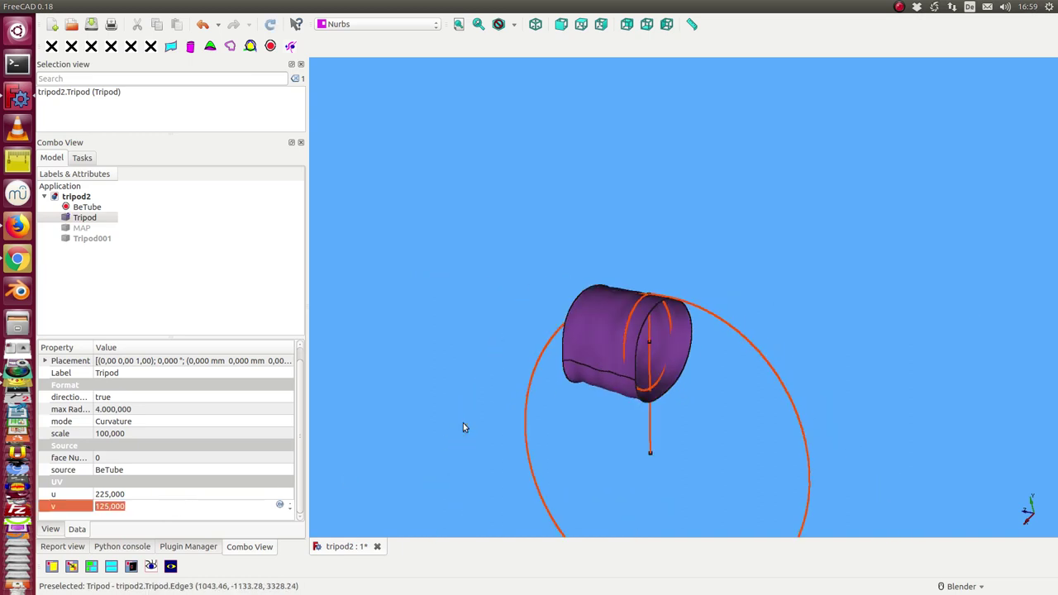
pyautogui.moveTo(463, 422); pyautogui.dragTo(460, 300, button='middle')
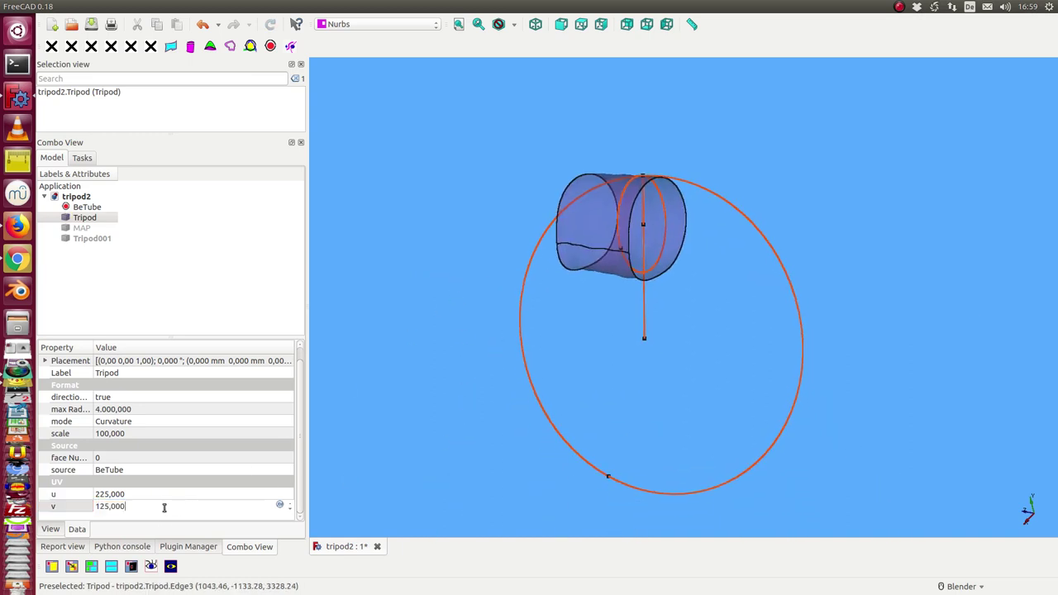
pyautogui.scroll(-2, 164, 507)
pyautogui.scroll(-1, 164, 507)
pyautogui.scroll(-1, 164, 507)
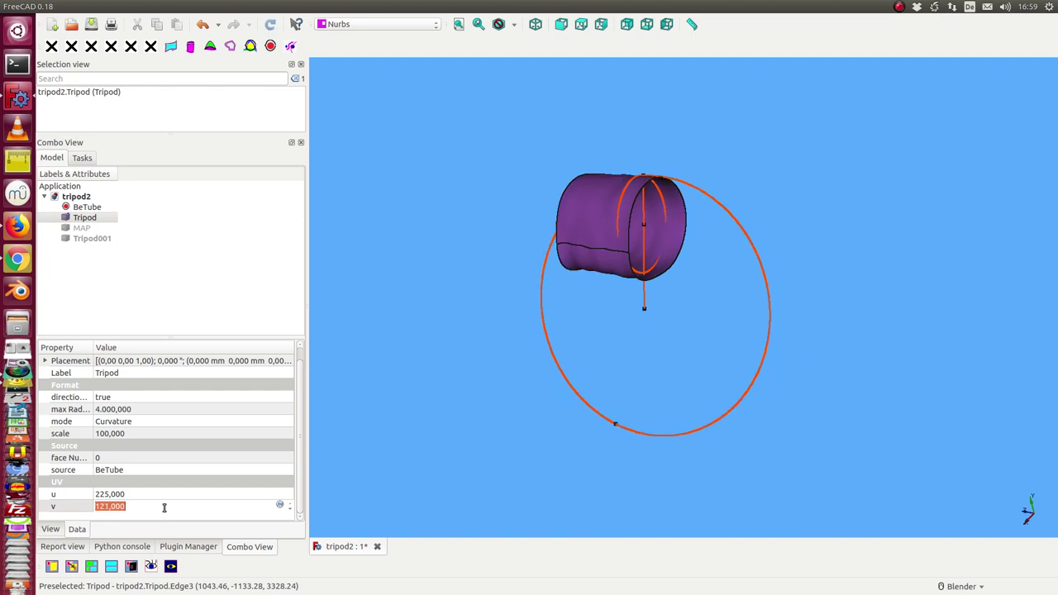
pyautogui.scroll(-2, 163, 508)
pyautogui.scroll(-1, 164, 507)
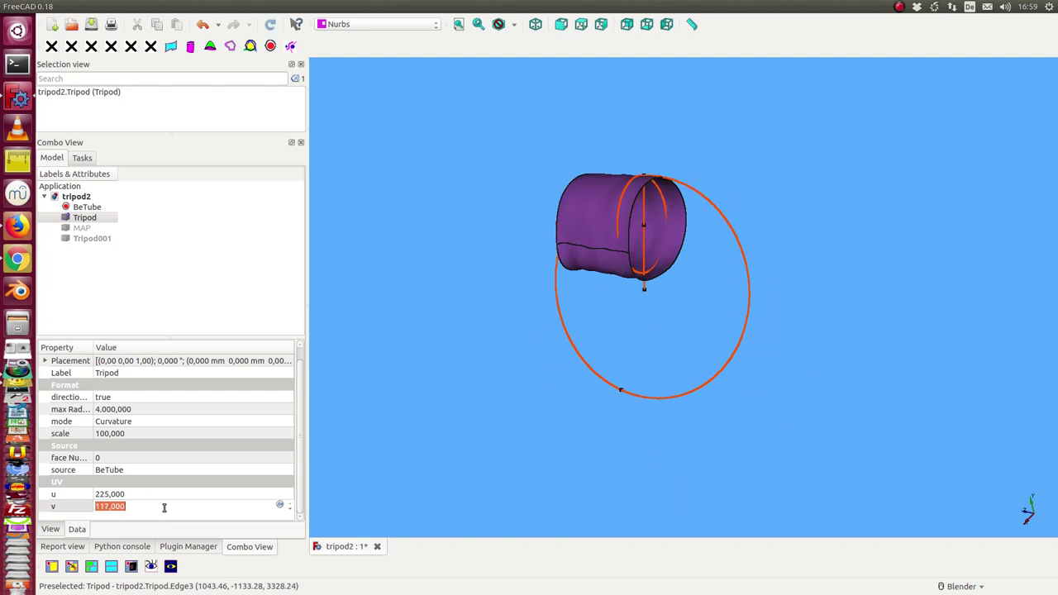
pyautogui.scroll(-1, 164, 507)
pyautogui.scroll(-1, 163, 507)
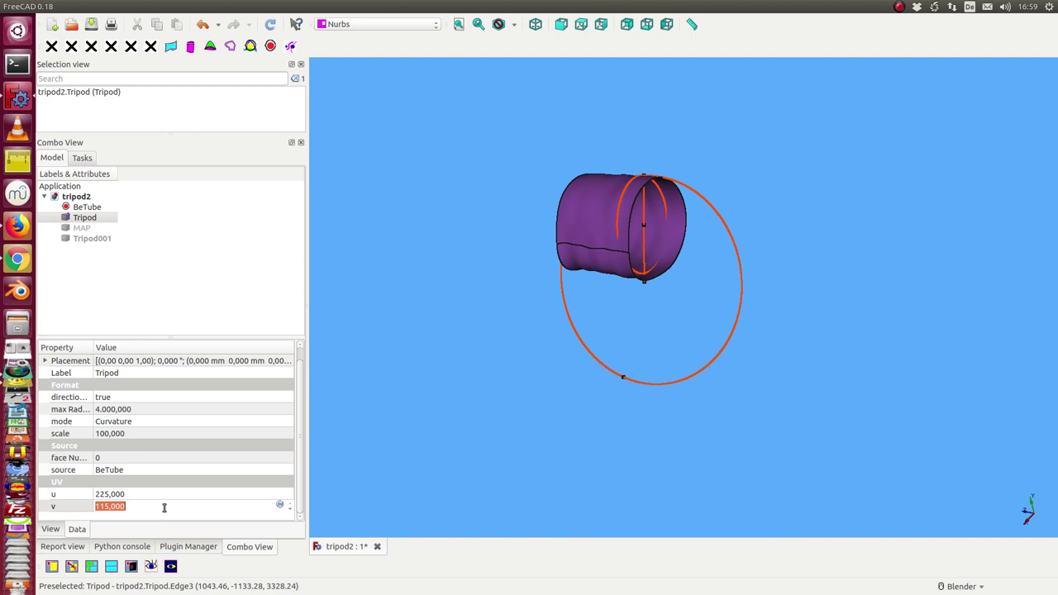
pyautogui.scroll(-1, 164, 508)
pyautogui.scroll(-1, 163, 507)
pyautogui.scroll(-1, 164, 508)
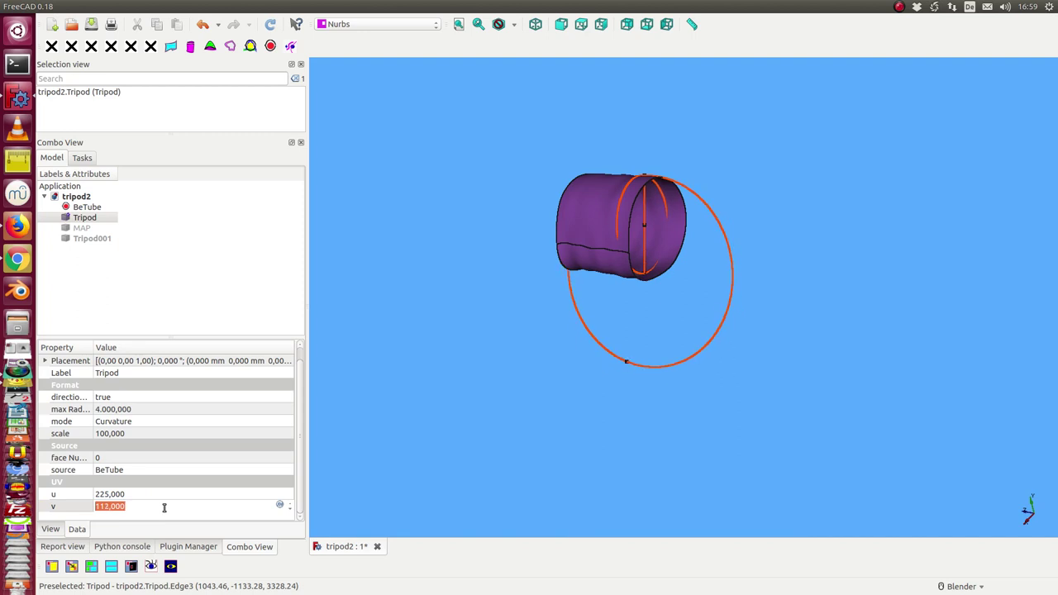
pyautogui.scroll(-1, 164, 508)
pyautogui.scroll(-2, 164, 508)
pyautogui.scroll(-1, 163, 507)
pyautogui.scroll(-6, 164, 508)
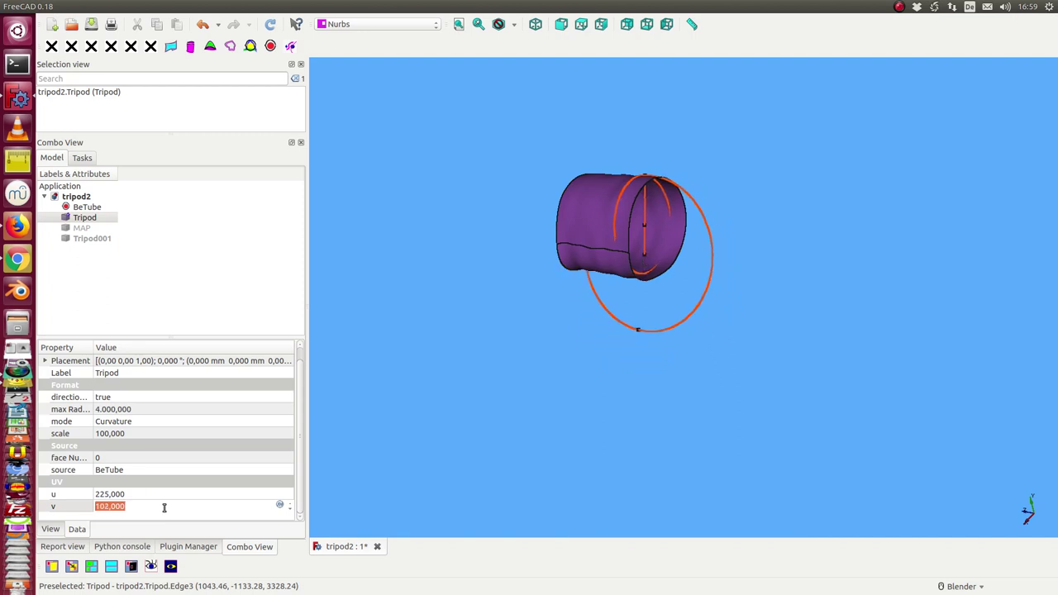
pyautogui.scroll(-6, 164, 507)
pyautogui.scroll(-5, 164, 507)
pyautogui.scroll(-4, 164, 507)
pyautogui.scroll(-4, 164, 508)
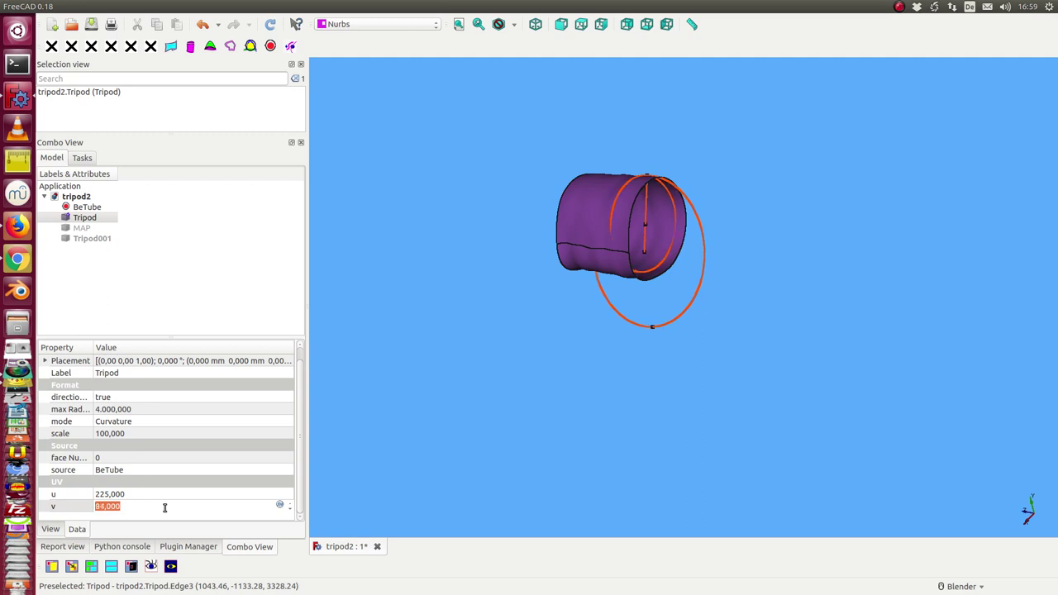
pyautogui.scroll(-4, 164, 508)
pyautogui.scroll(-5, 165, 507)
pyautogui.scroll(-6, 164, 508)
pyautogui.scroll(-5, 164, 508)
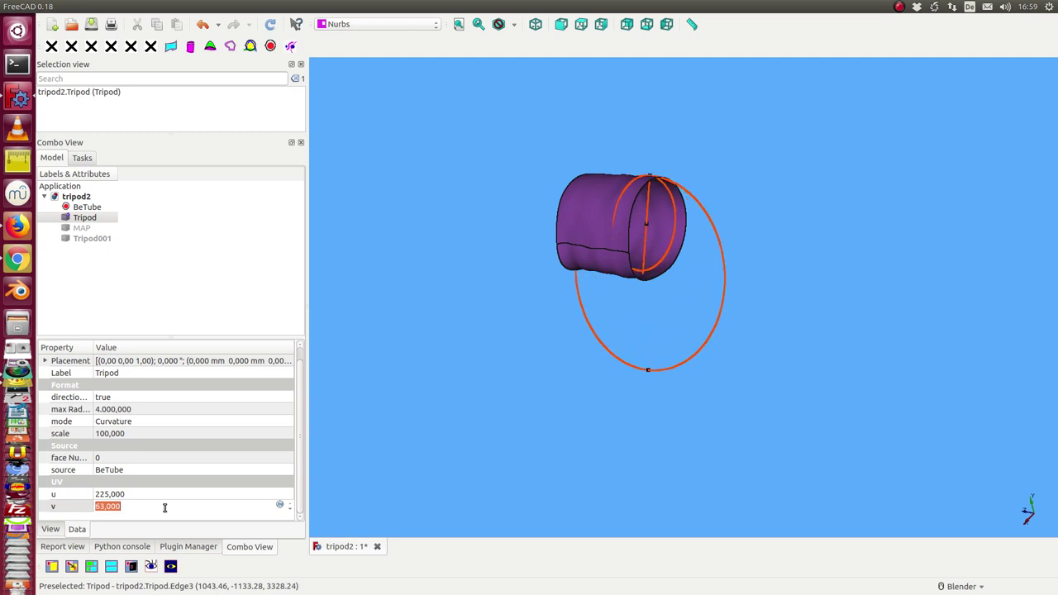
pyautogui.scroll(-5, 164, 508)
pyautogui.scroll(-5, 164, 507)
pyautogui.scroll(-3, 165, 507)
# Start raising the Tripod's u position from 216 with the spin box, orbiting to watch it move
pyautogui.click(164, 495)
pyautogui.scroll(-4, 165, 494)
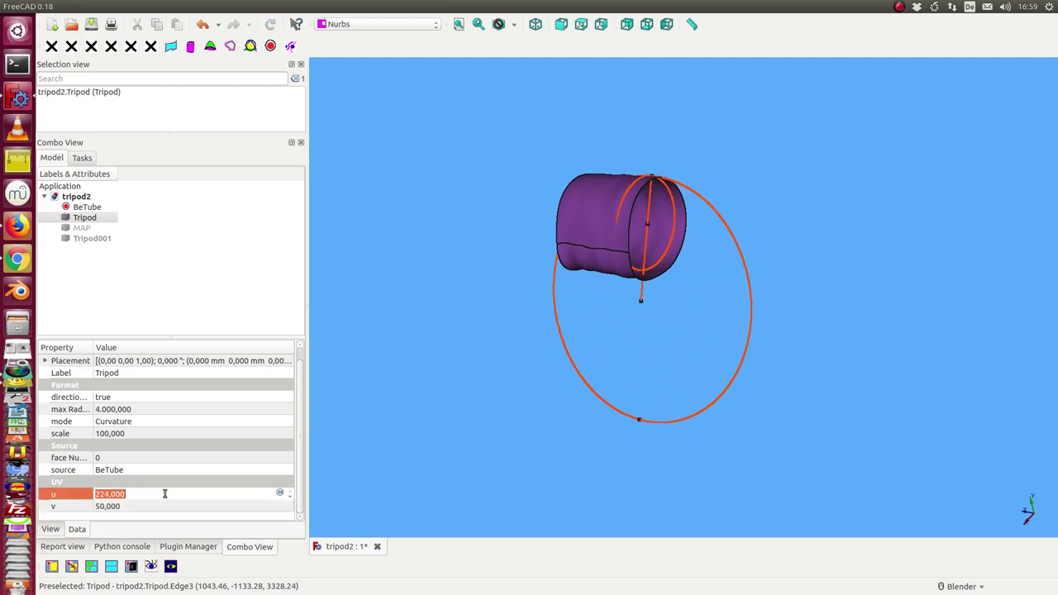
pyautogui.scroll(-5, 165, 494)
pyautogui.moveTo(702, 126)
pyautogui.mouseDown(button='middle')
pyautogui.moveTo(677, 229)
pyautogui.moveTo(690, 201)
pyautogui.moveTo(775, 300)
pyautogui.mouseUp(button='middle')
pyautogui.scroll(-2, 695, 221)
pyautogui.scroll(5, 695, 220)
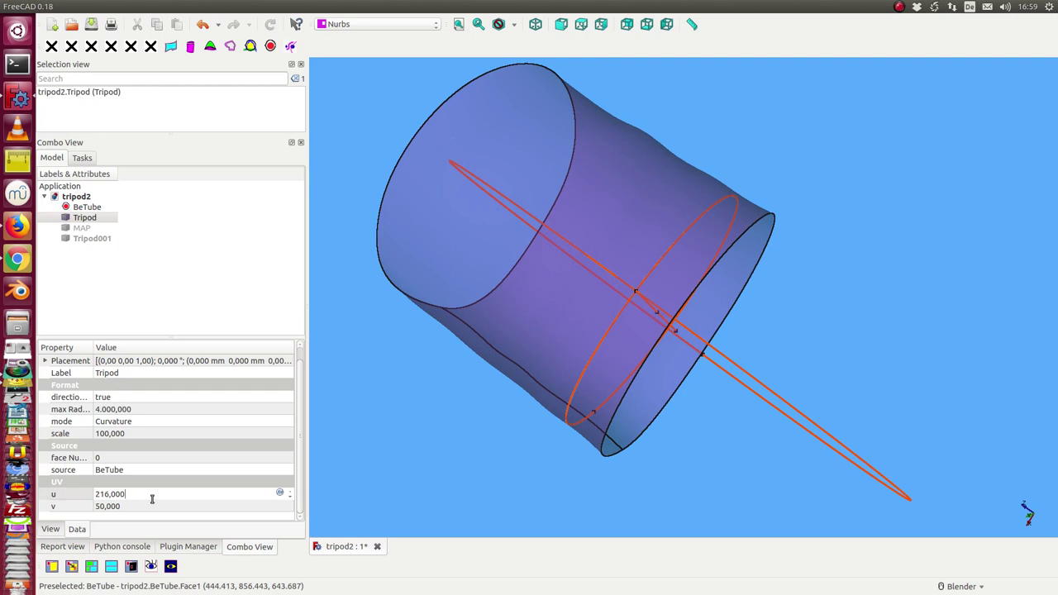
pyautogui.scroll(4, 152, 496)
pyautogui.scroll(5, 152, 496)
pyautogui.scroll(5, 152, 496)
pyautogui.scroll(5, 152, 496)
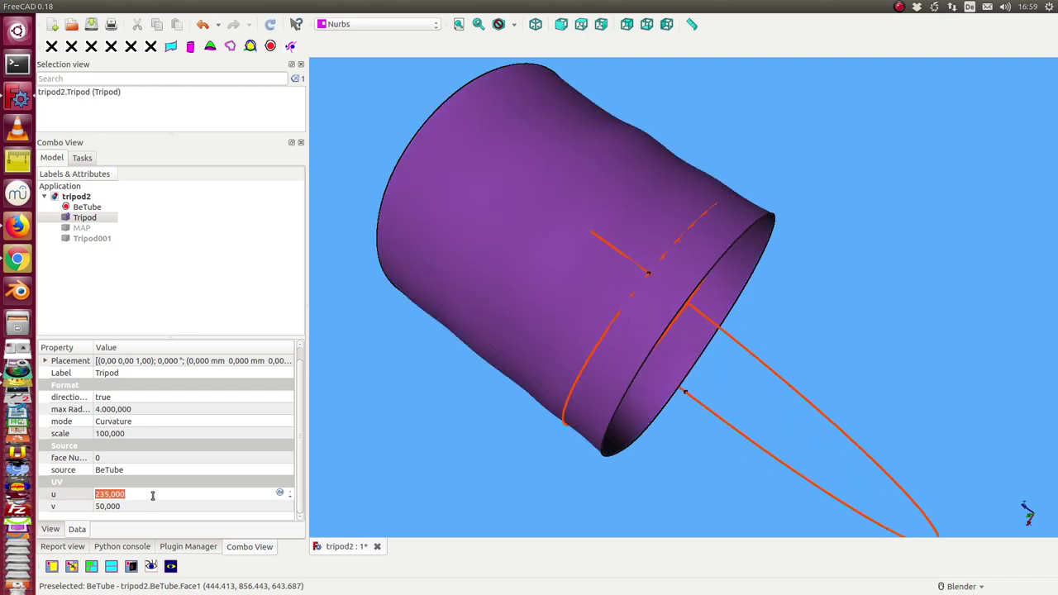
pyautogui.scroll(7, 152, 494)
pyautogui.scroll(7, 152, 494)
pyautogui.scroll(6, 153, 494)
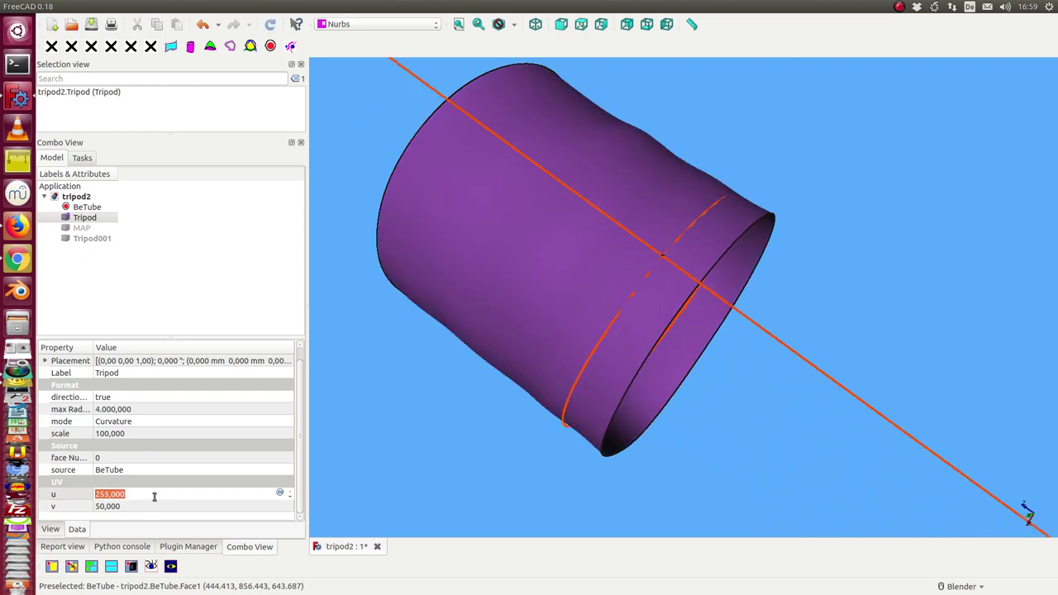
pyautogui.scroll(5, 154, 496)
pyautogui.scroll(5, 154, 496)
# Fit the view and keep raising u to 334, swinging the curvature circle into a large loop
pyautogui.press('v')
pyautogui.press('f')
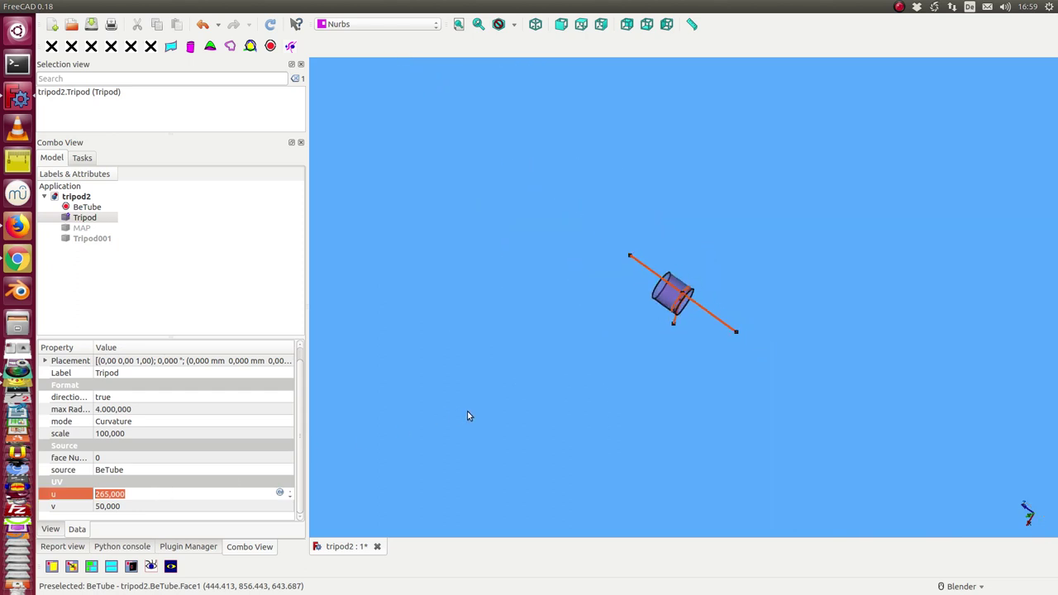
pyautogui.scroll(5, 496, 414)
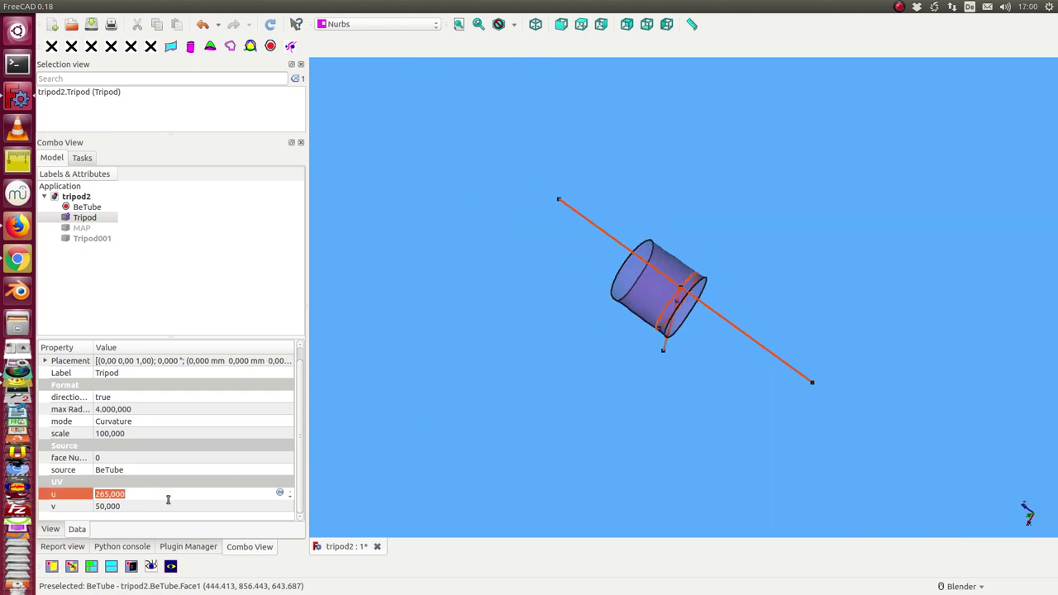
pyautogui.scroll(8, 168, 499)
pyautogui.scroll(7, 168, 497)
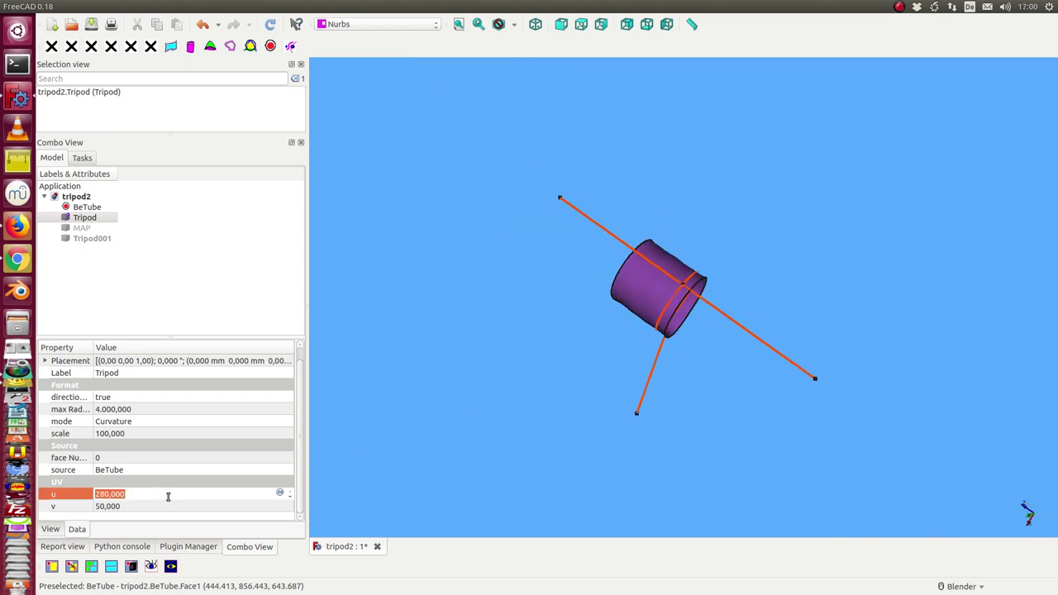
pyautogui.scroll(6, 168, 495)
pyautogui.scroll(6, 168, 496)
pyautogui.scroll(3, 168, 496)
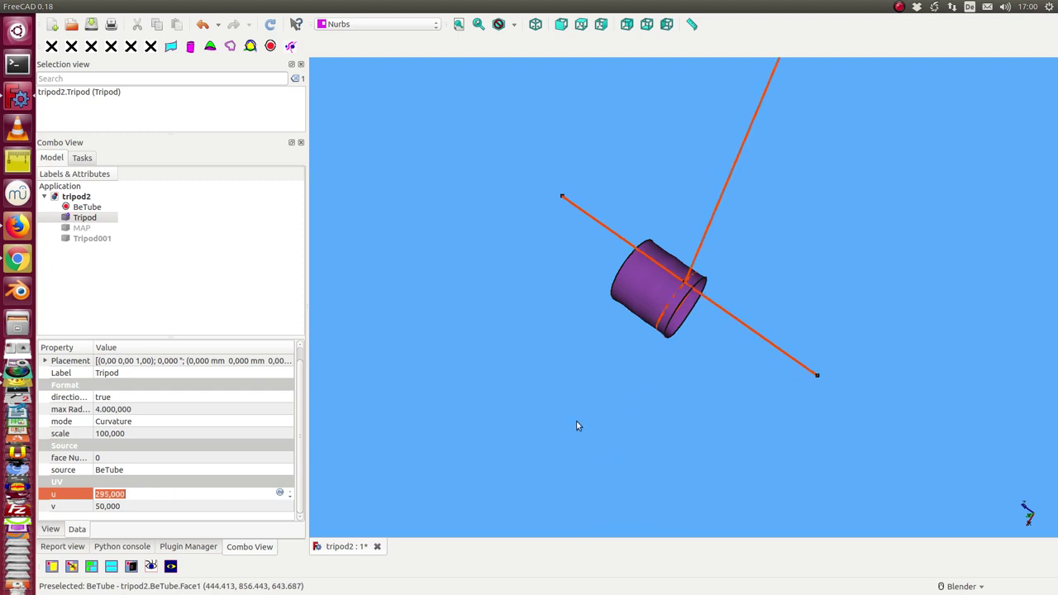
pyautogui.moveTo(577, 426)
pyautogui.mouseDown(button='middle')
pyautogui.moveTo(432, 307)
pyautogui.moveTo(463, 279)
pyautogui.moveTo(491, 295)
pyautogui.moveTo(441, 314)
pyautogui.mouseUp(button='middle')
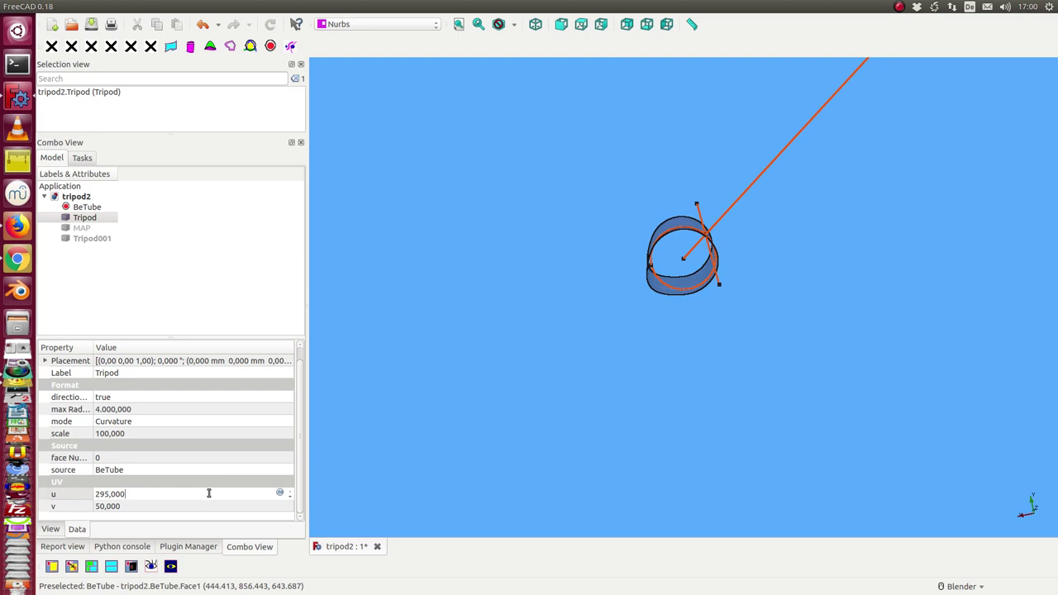
pyautogui.scroll(7, 209, 494)
pyautogui.scroll(7, 209, 494)
pyautogui.scroll(8, 210, 493)
pyautogui.scroll(7, 209, 493)
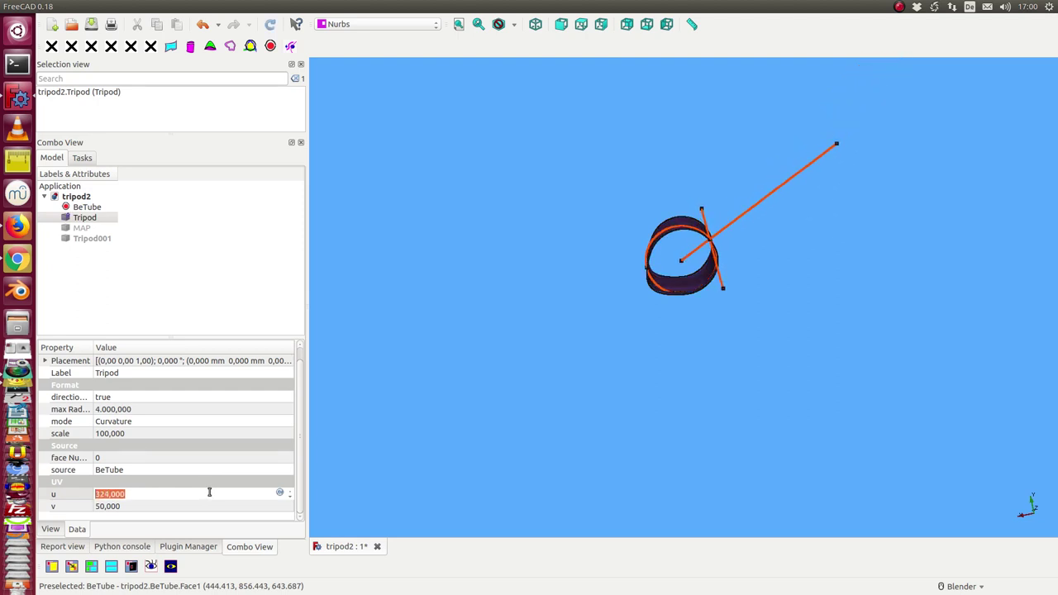
pyautogui.scroll(4, 209, 492)
pyautogui.scroll(3, 210, 491)
pyautogui.scroll(3, 210, 491)
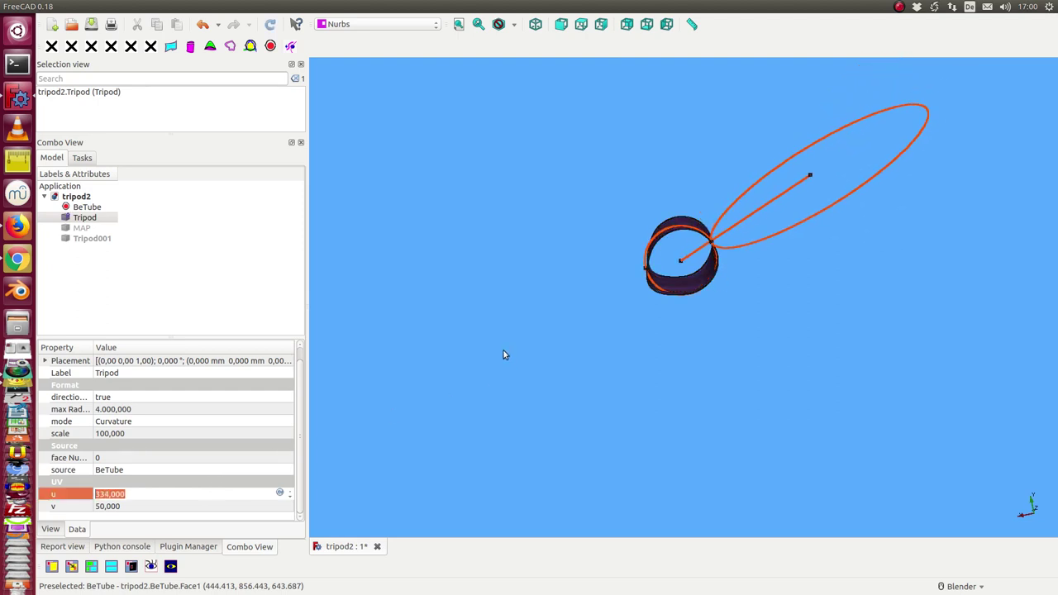
pyautogui.scroll(-2, 581, 169)
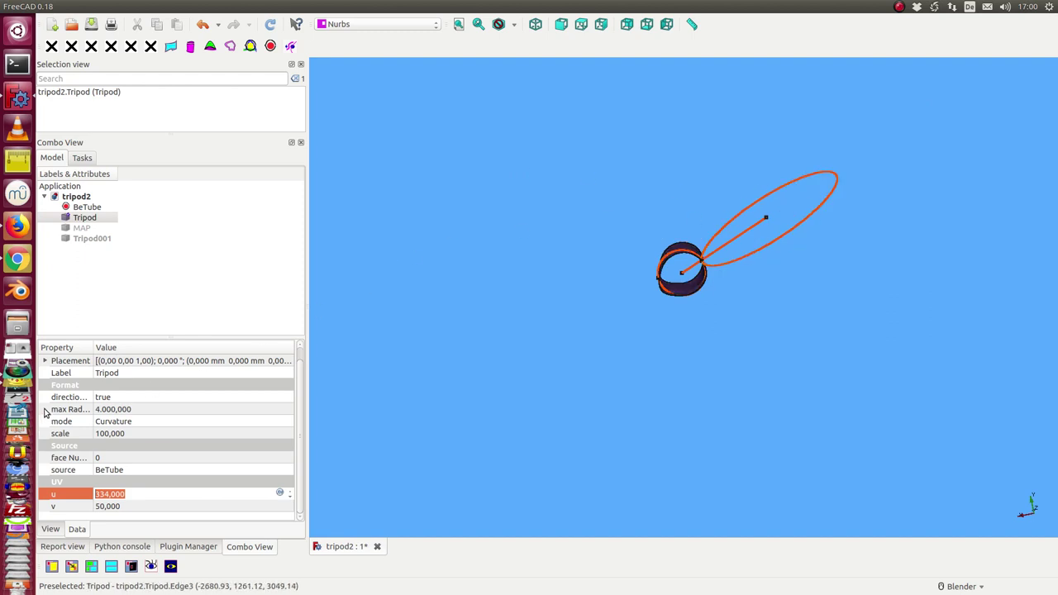
# Widen the property column and lower the Tripod's u position to 325, leaving crossed straight legs
pyautogui.moveTo(92, 345); pyautogui.dragTo(137, 347)
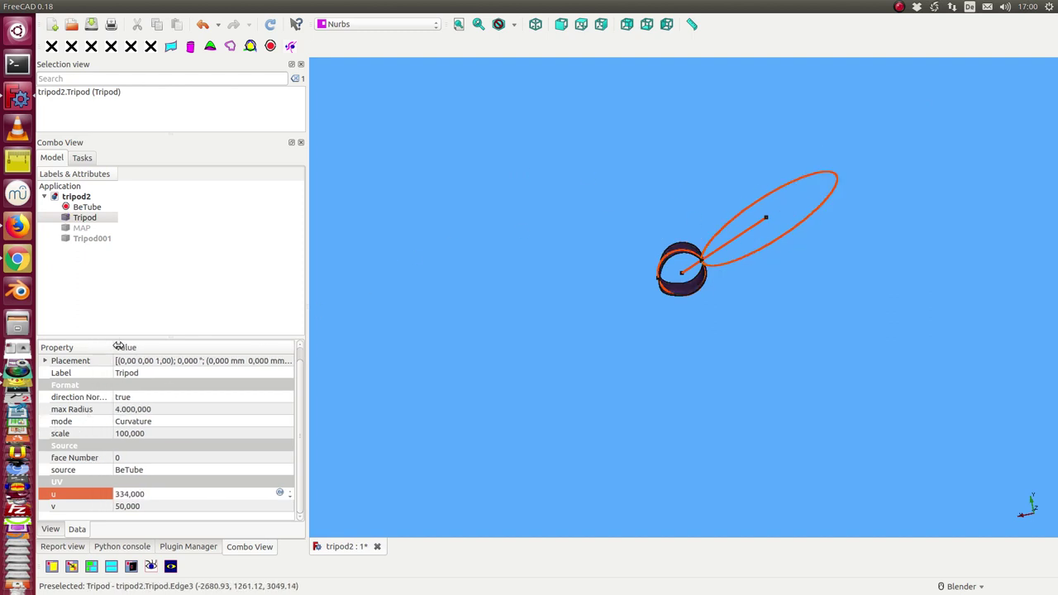
pyautogui.moveTo(443, 345)
pyautogui.mouseDown(button='middle')
pyautogui.moveTo(480, 356)
pyautogui.moveTo(542, 348)
pyautogui.moveTo(562, 219)
pyautogui.moveTo(637, 255)
pyautogui.mouseUp(button='middle')
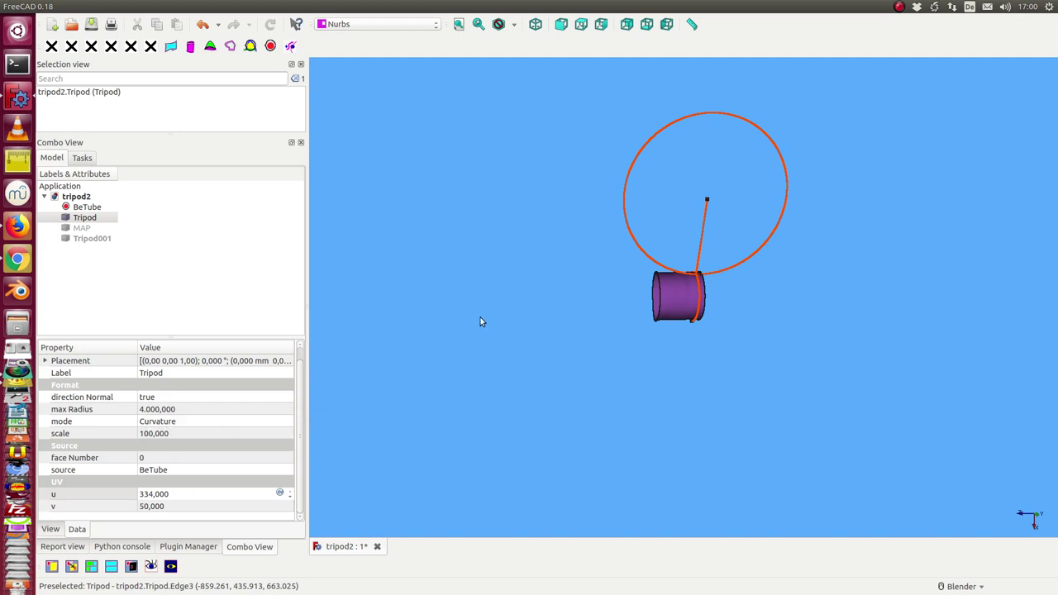
pyautogui.moveTo(480, 318)
pyautogui.mouseDown(button='middle')
pyautogui.moveTo(571, 297)
pyautogui.moveTo(490, 305)
pyautogui.mouseUp(button='middle')
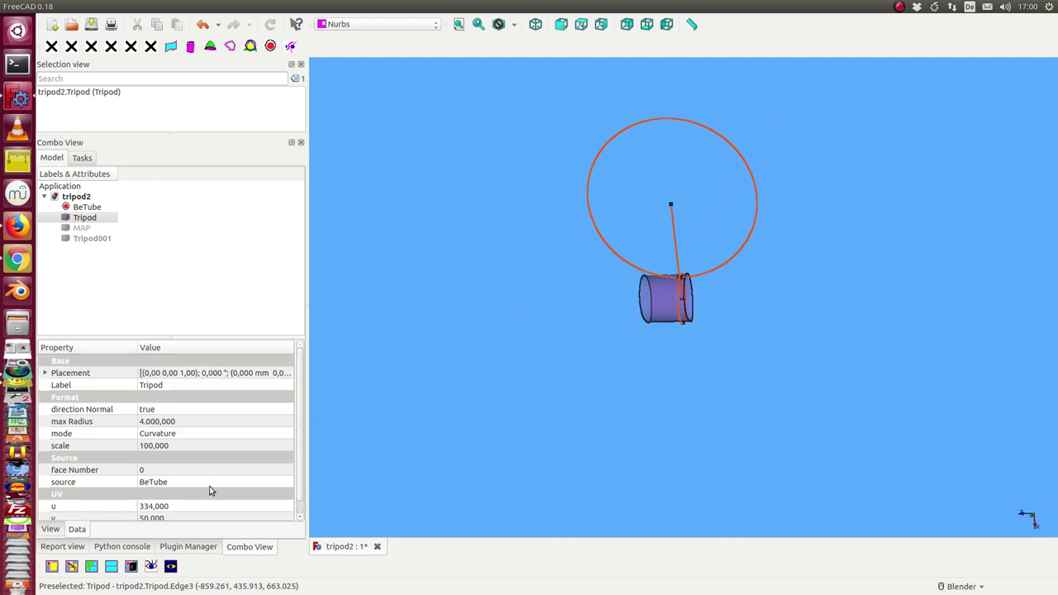
pyautogui.scroll(-1, 302, 477)
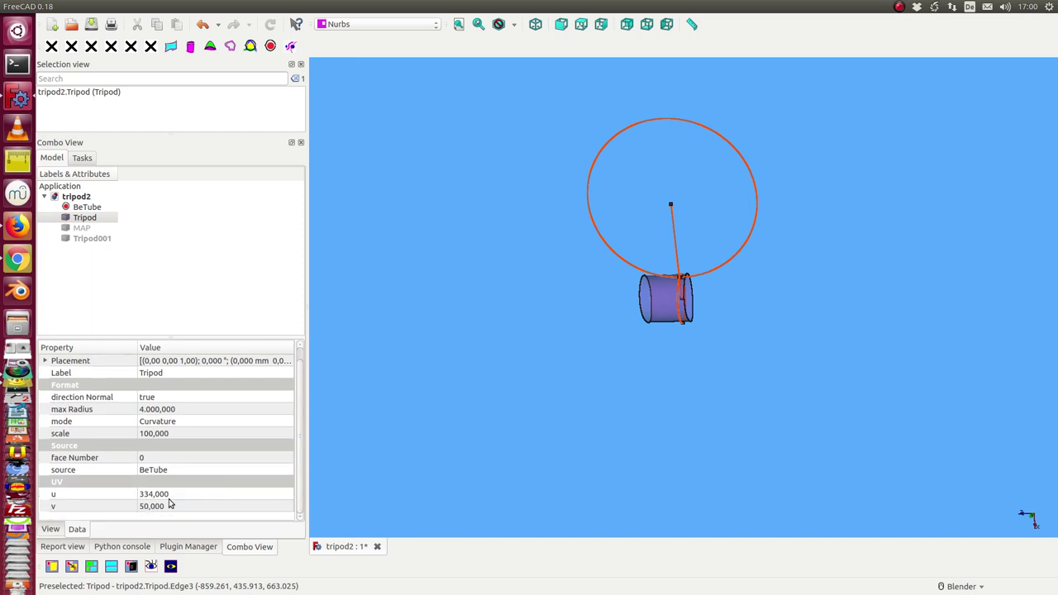
pyautogui.click(171, 494)
pyautogui.scroll(-2, 171, 494)
pyautogui.scroll(-7, 171, 494)
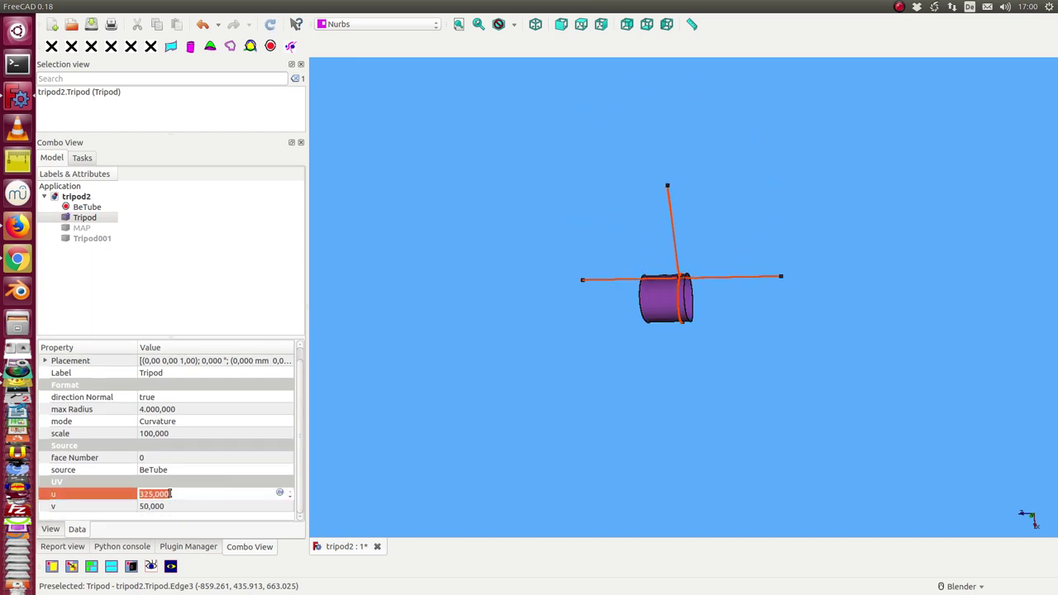
# Set the tripod's max Radius to 1000 and check the tube end-on and from the side
pyautogui.click(190, 408)
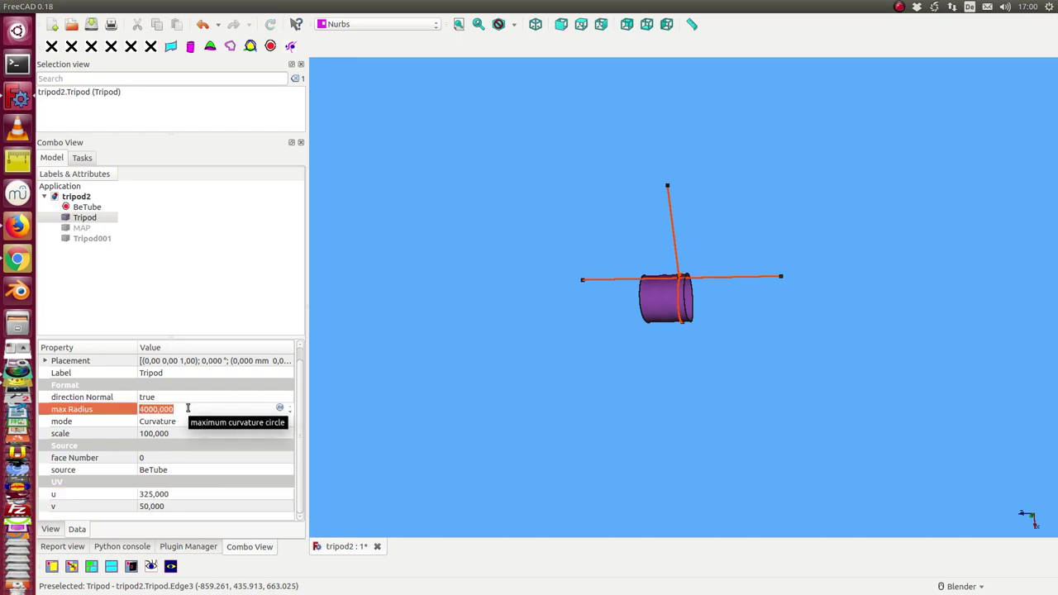
pyautogui.write('5')
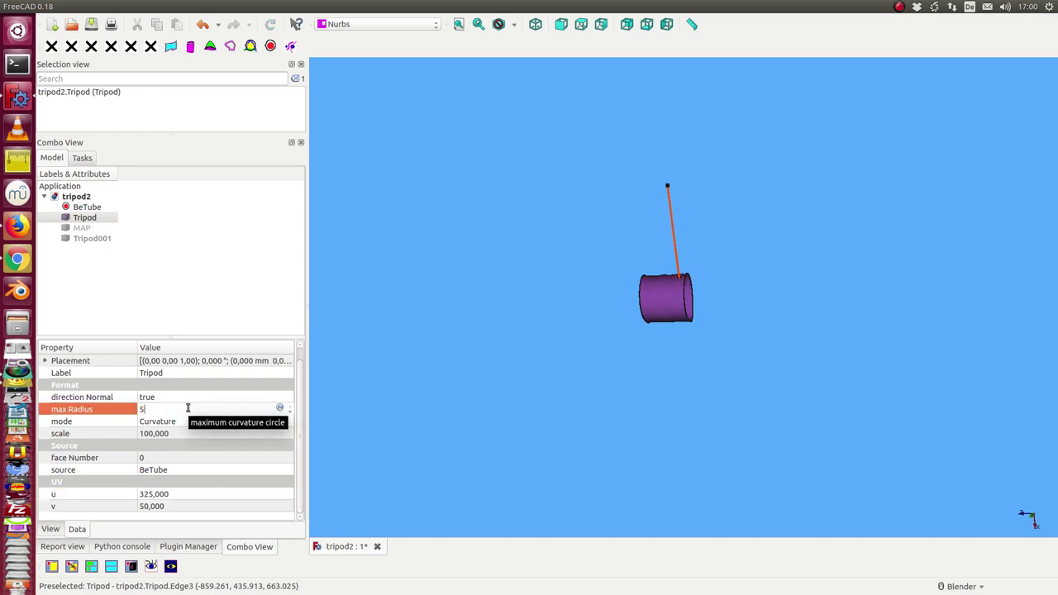
pyautogui.write('15000')
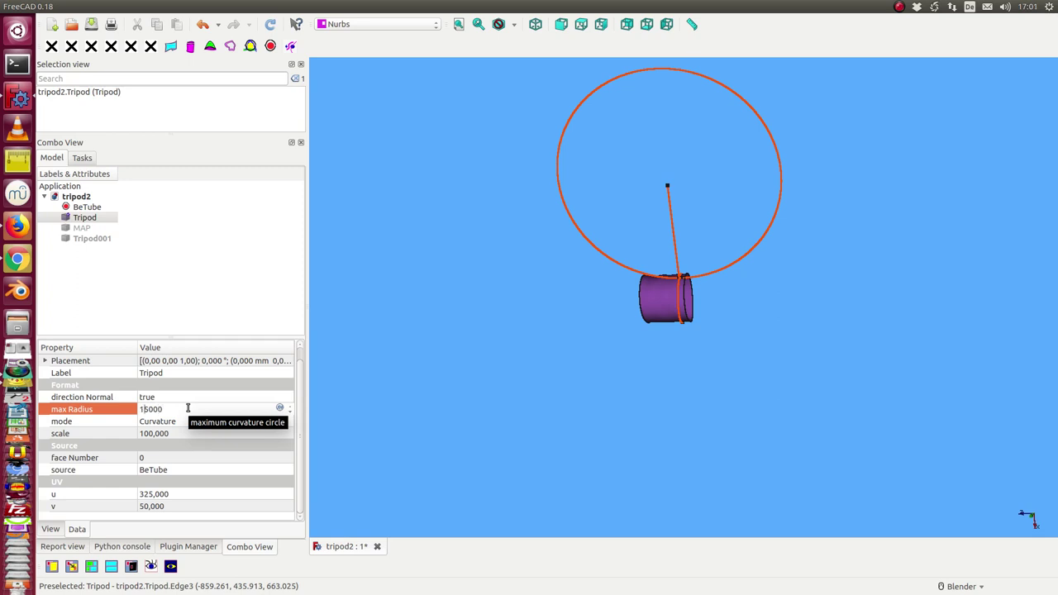
pyautogui.press('Delete')
pyautogui.press('Return')
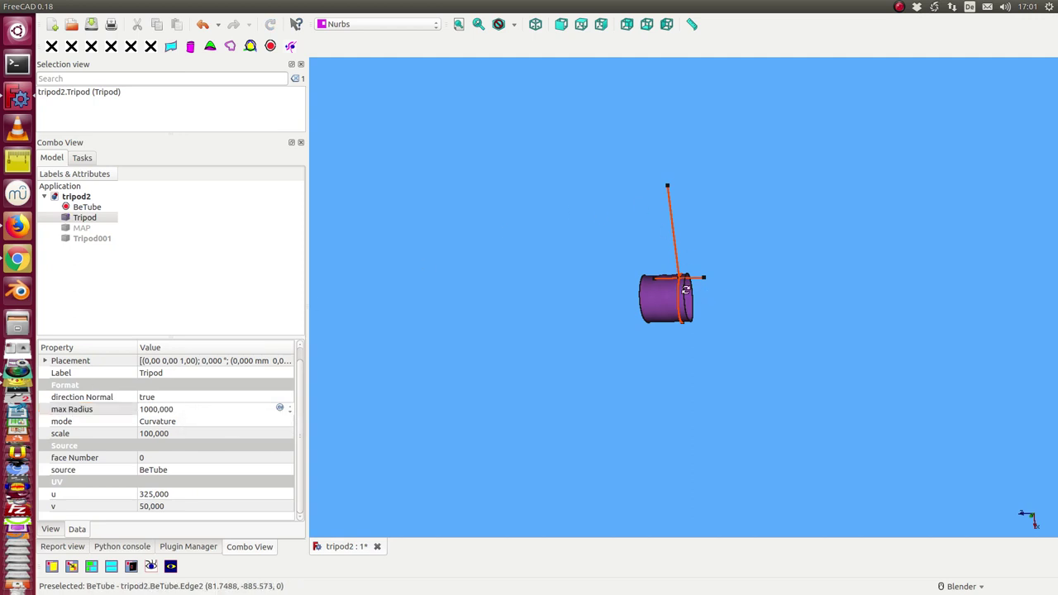
pyautogui.moveTo(665, 297); pyautogui.dragTo(558, 241, button='middle')
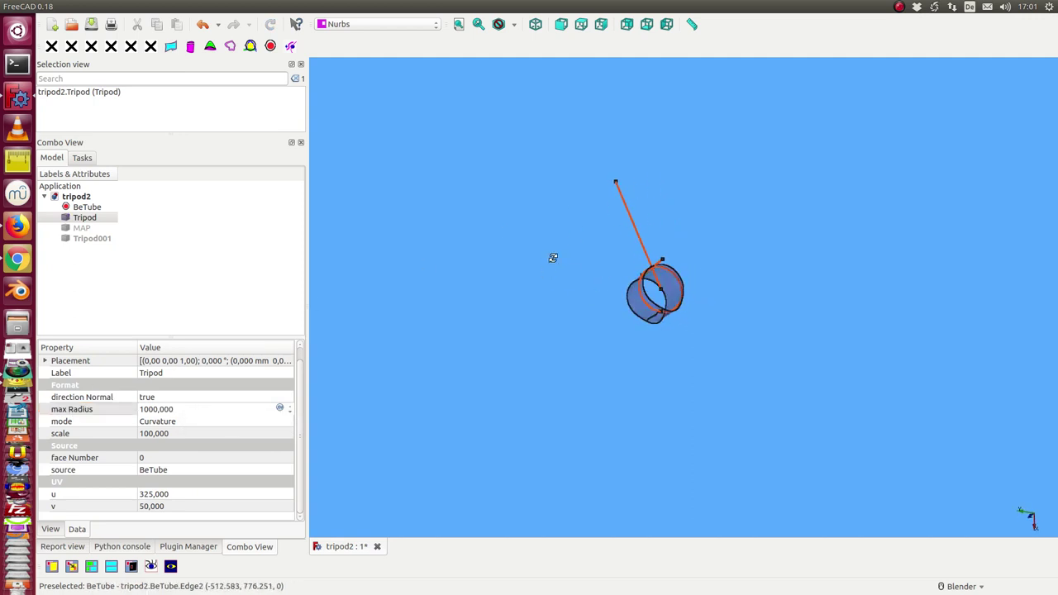
pyautogui.moveTo(651, 276)
pyautogui.mouseDown(button='middle')
pyautogui.moveTo(509, 326)
pyautogui.moveTo(546, 188)
pyautogui.mouseUp(button='middle')
pyautogui.scroll(5, 619, 285)
pyautogui.scroll(3, 633, 283)
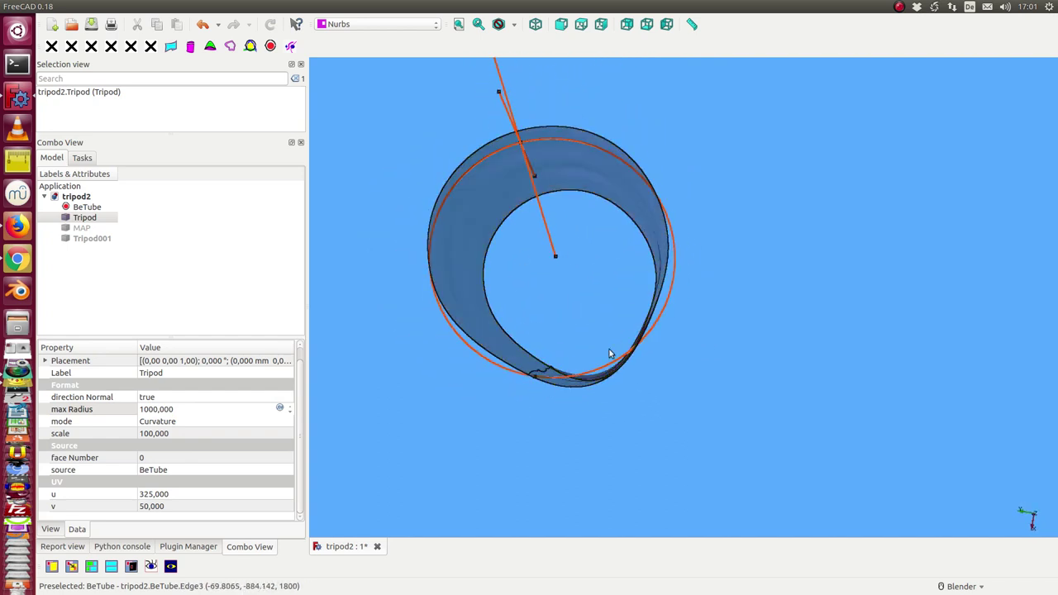
# Reduce the max Radius to 100 and inspect both ends of the tube
pyautogui.click(149, 410)
pyautogui.press('BackSpace')
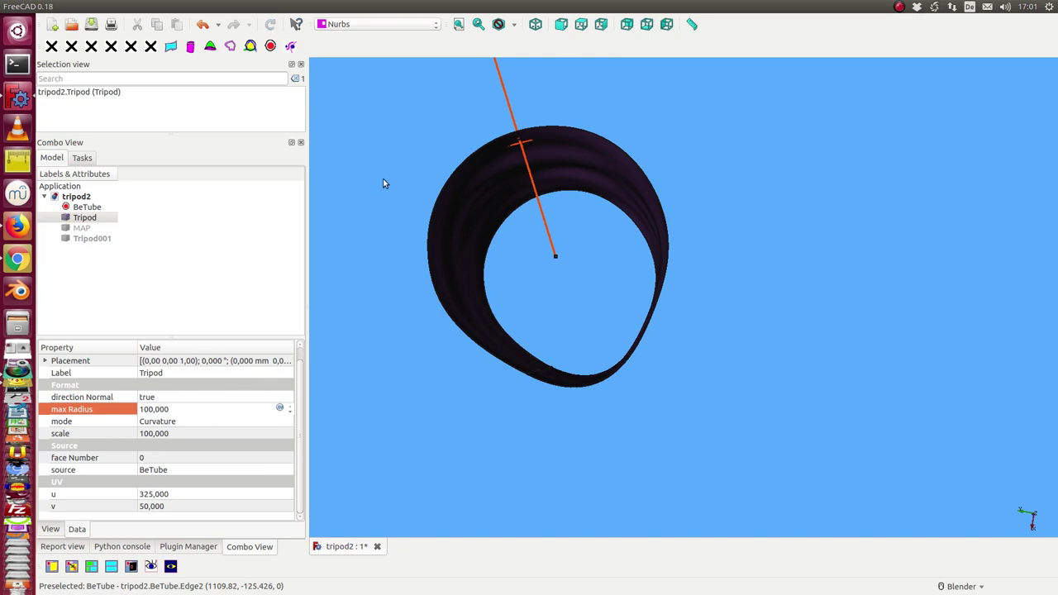
pyautogui.moveTo(383, 182); pyautogui.dragTo(563, 257, button='middle')
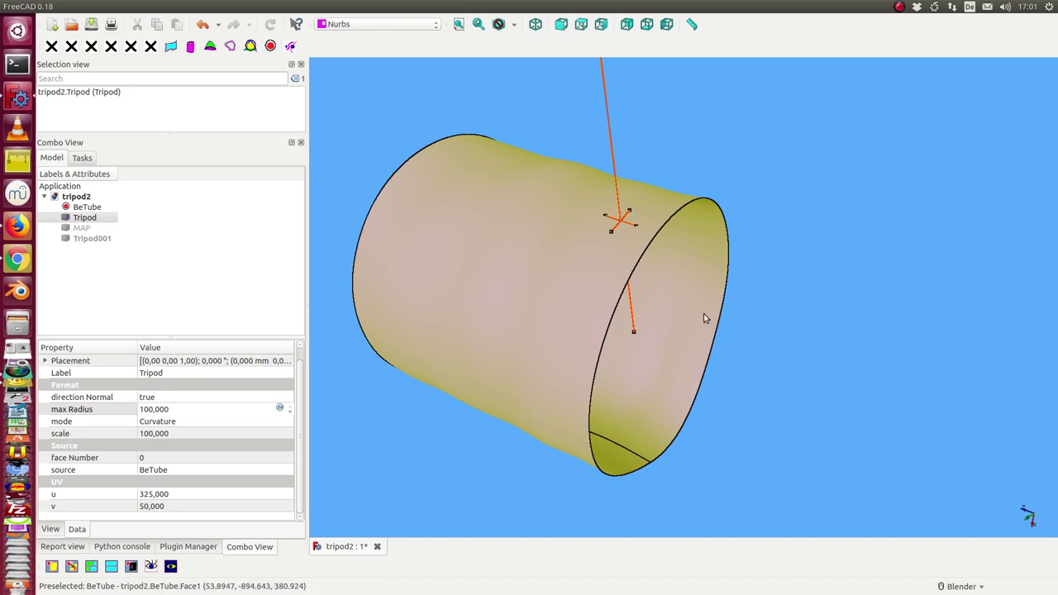
pyautogui.moveTo(705, 318)
pyautogui.mouseDown(button='middle')
pyautogui.moveTo(547, 309)
pyautogui.moveTo(489, 267)
pyautogui.moveTo(538, 229)
pyautogui.moveTo(633, 314)
pyautogui.moveTo(677, 315)
pyautogui.mouseUp(button='middle')
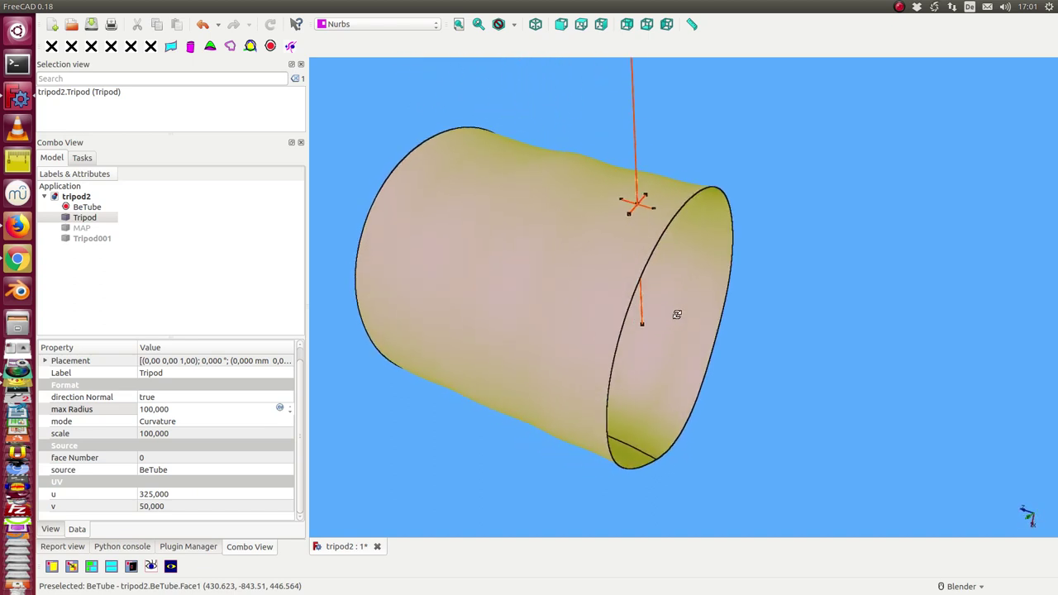
pyautogui.scroll(2, 677, 315)
pyautogui.scroll(-5, 741, 239)
pyautogui.moveTo(720, 260)
pyautogui.mouseDown(button='middle')
pyautogui.moveTo(593, 190)
pyautogui.moveTo(634, 271)
pyautogui.moveTo(690, 307)
pyautogui.moveTo(685, 338)
pyautogui.moveTo(595, 241)
pyautogui.mouseUp(button='middle')
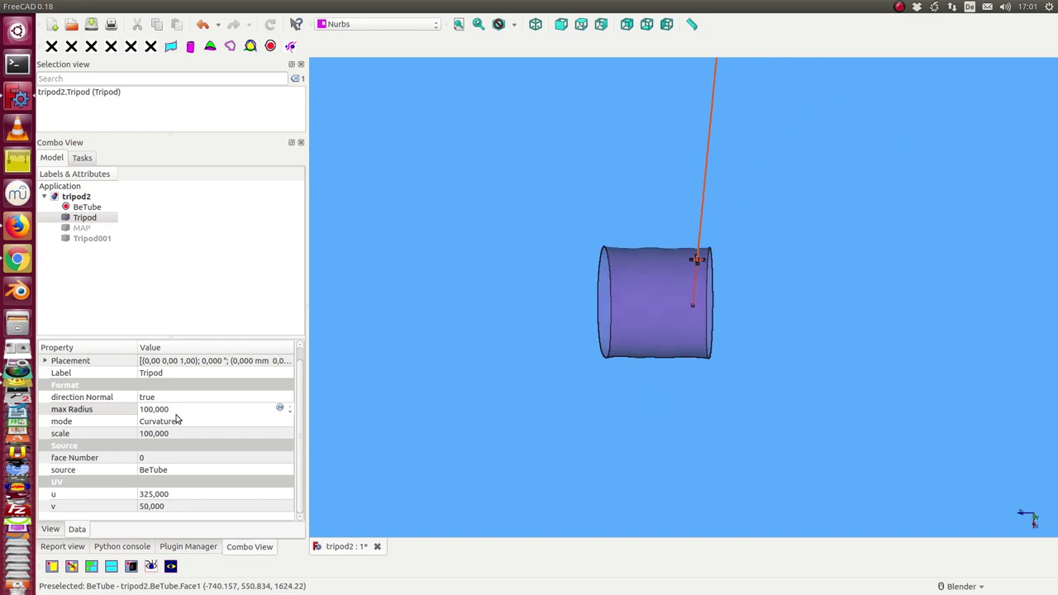
# Try a max Radius of 200, then 600, viewing the tube end-on
pyautogui.scroll(4, 190, 412)
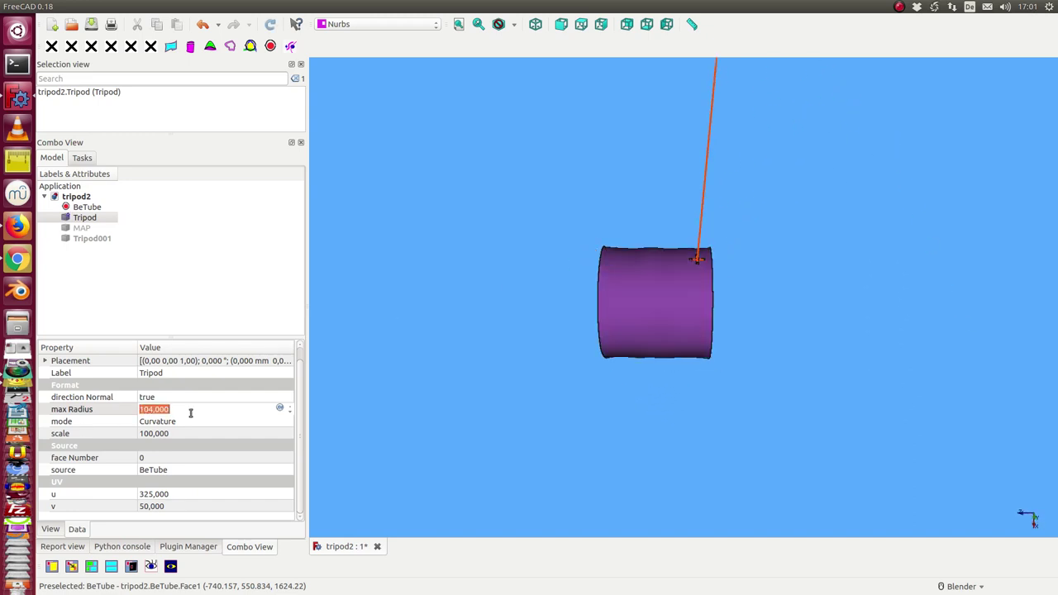
pyautogui.write('200')
pyautogui.press('Return')
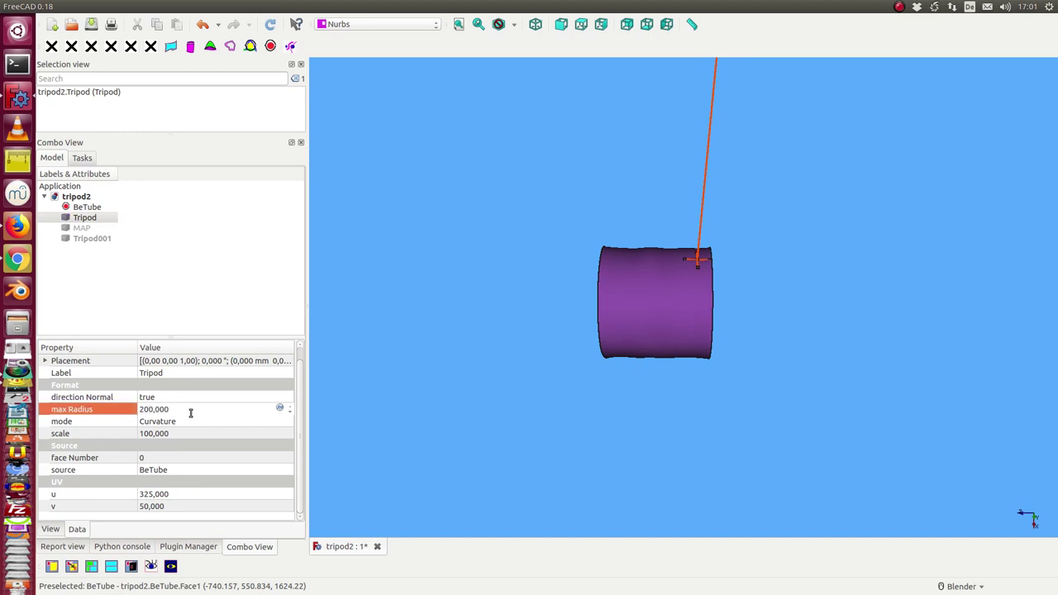
pyautogui.moveTo(770, 369); pyautogui.dragTo(567, 342, button='middle')
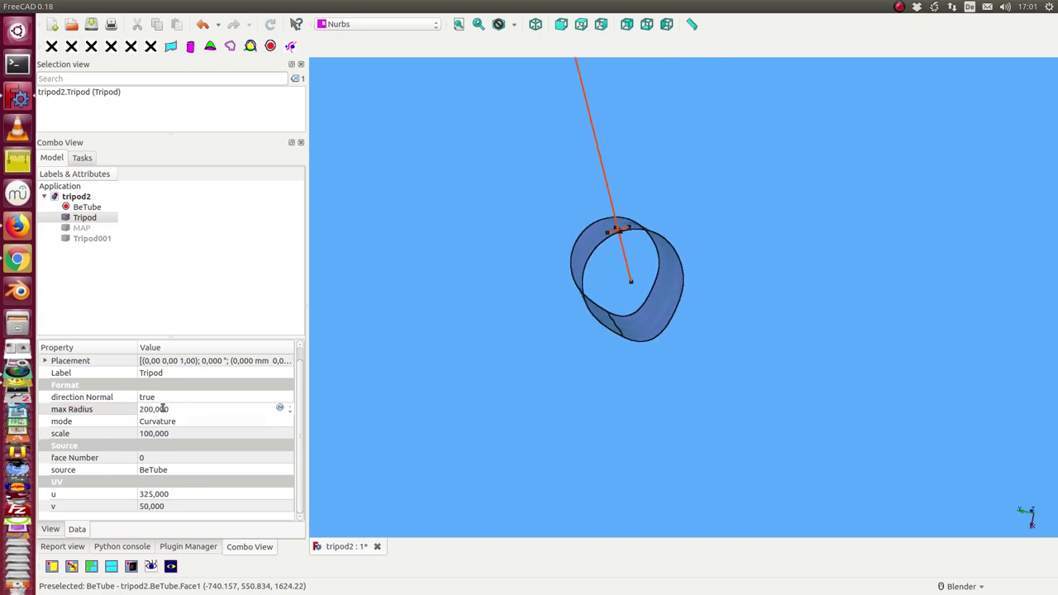
pyautogui.write('6')
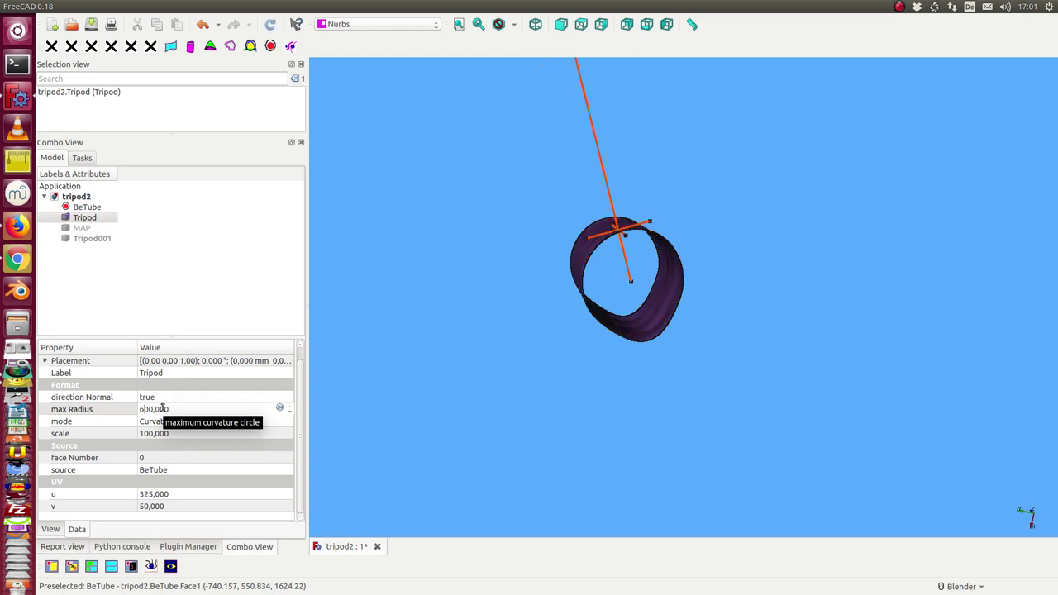
pyautogui.press('Return')
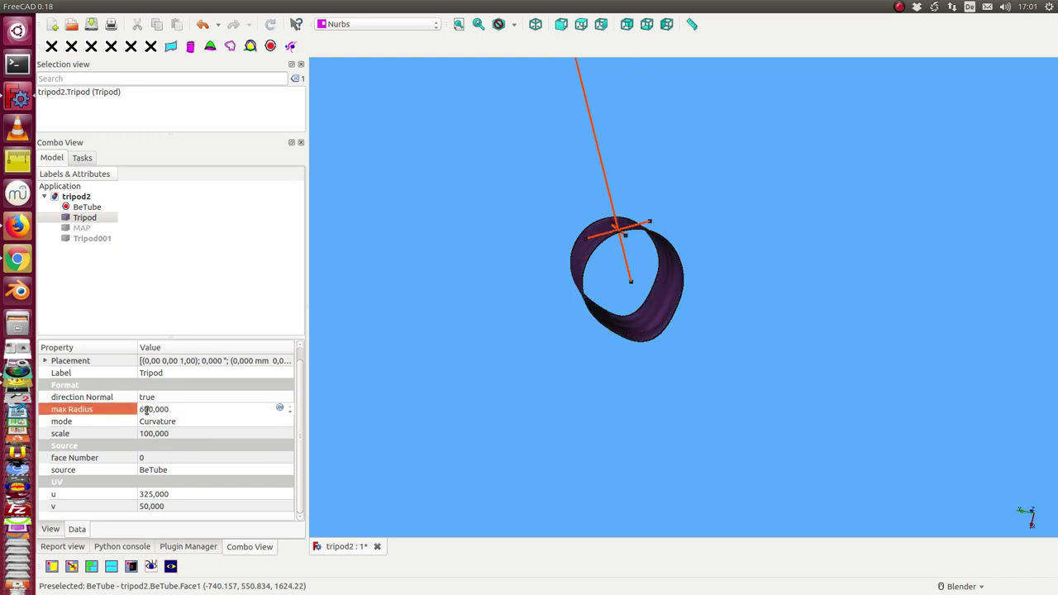
# Replace the max Radius value with a larger one, ending at 1000
pyautogui.write('1')
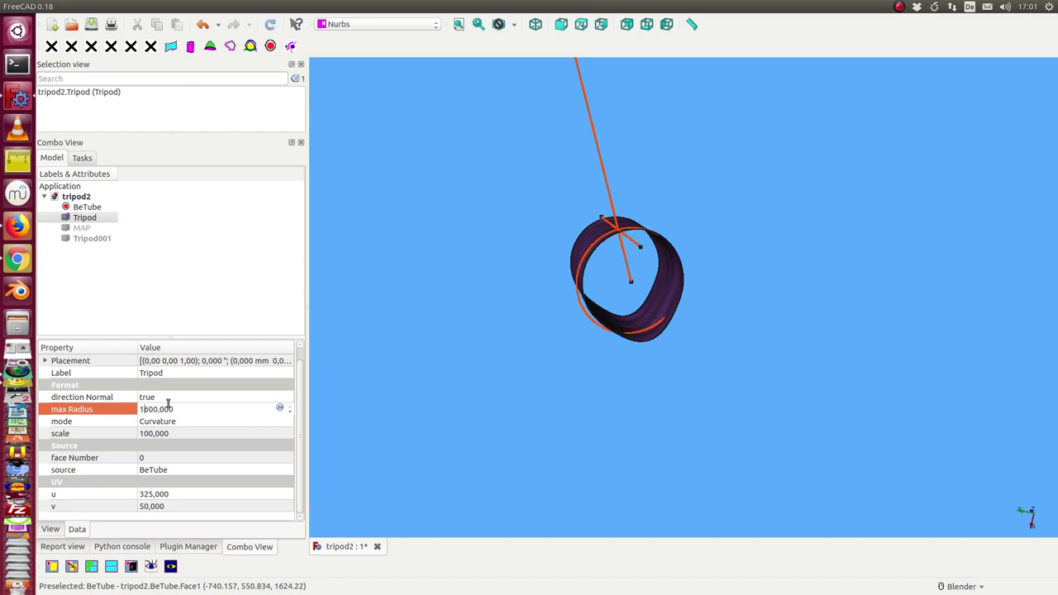
pyautogui.doubleClick(150, 410)
pyautogui.write('1200')
pyautogui.scroll(-1, 191, 409)
pyautogui.write('1')
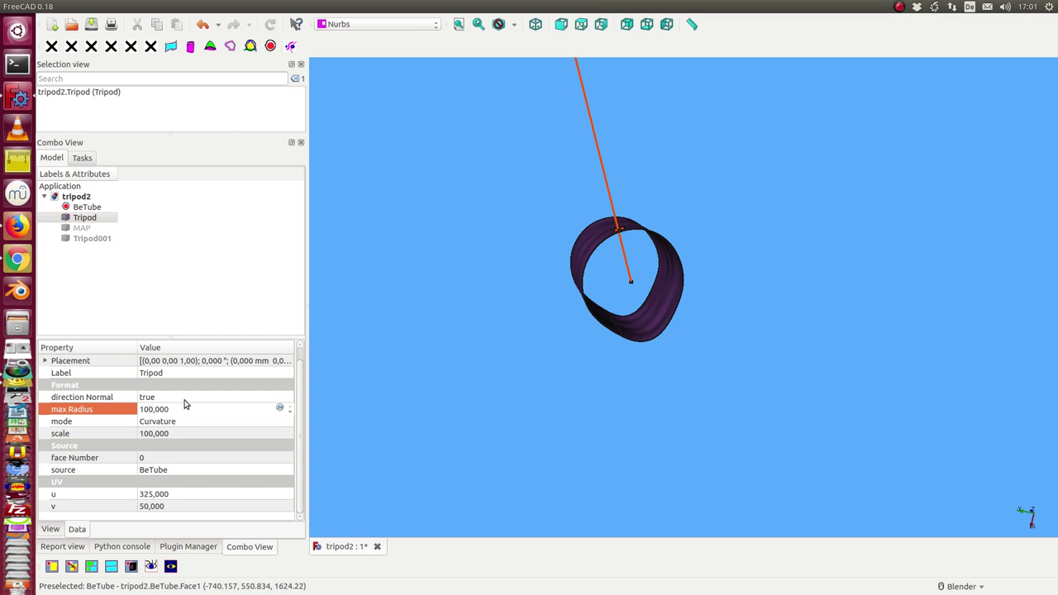
pyautogui.write('0')
# Widen the property panel, then create a new empty document, Unnamed1
pyautogui.moveTo(516, 256); pyautogui.dragTo(554, 265, button='middle')
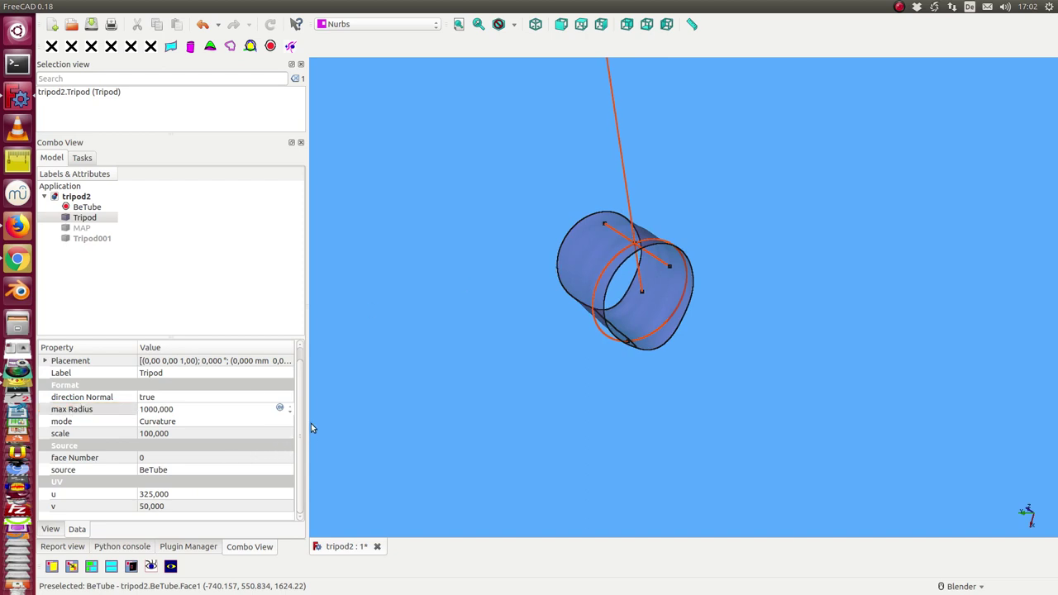
pyautogui.moveTo(308, 419); pyautogui.dragTo(405, 413)
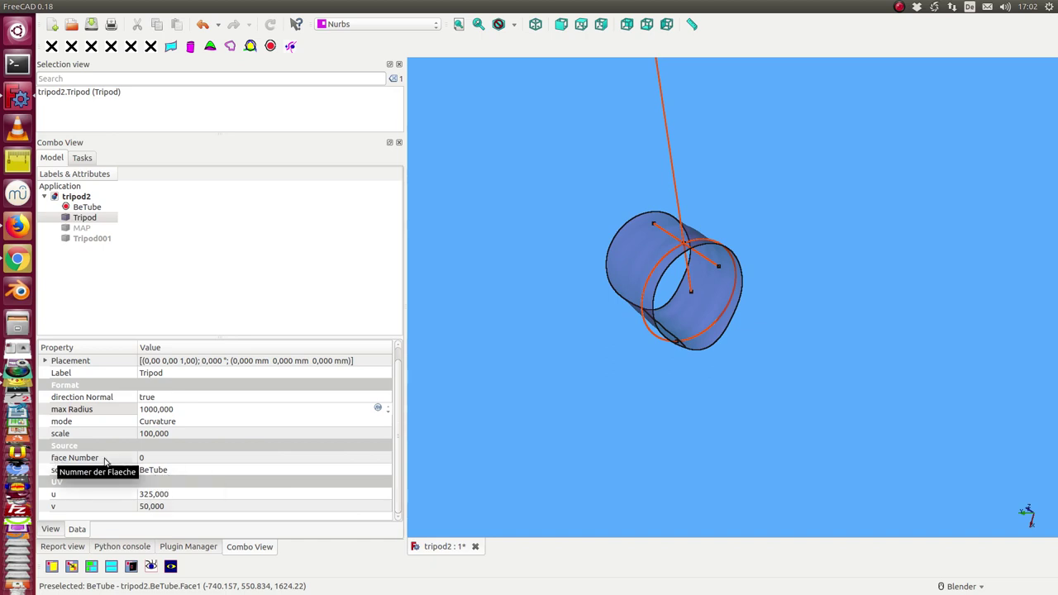
pyautogui.moveTo(572, 278); pyautogui.dragTo(667, 276, button='middle')
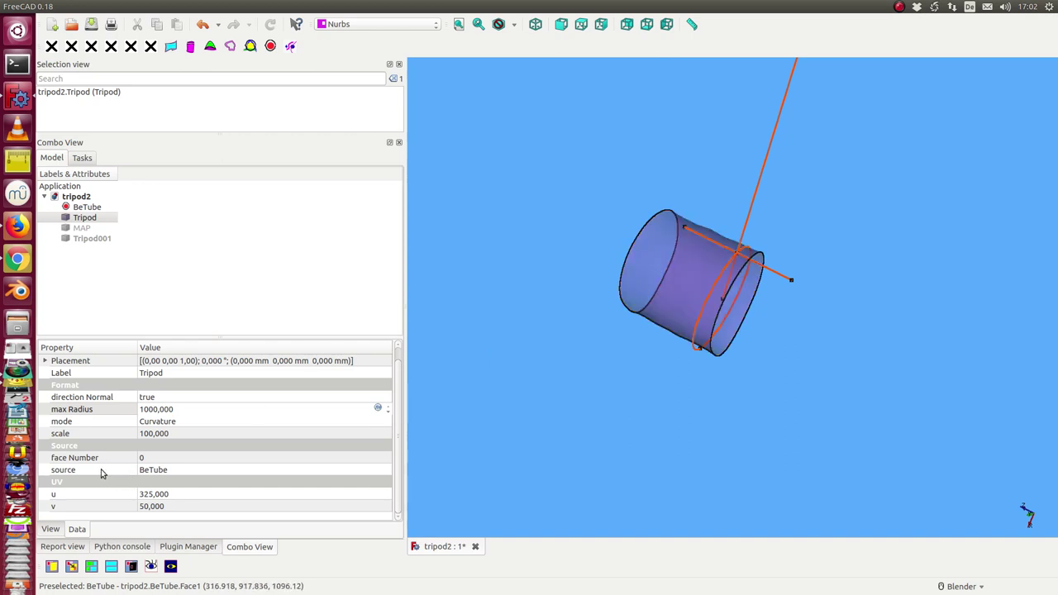
pyautogui.click(52, 24)
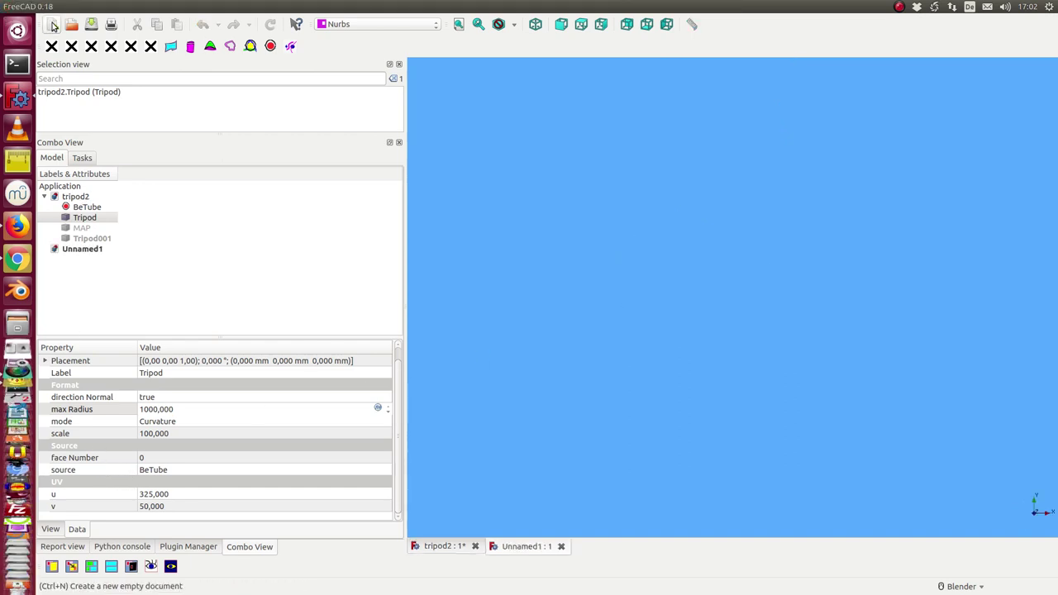
# Enable an additional toolbar from the toolbar context menu
pyautogui.click(393, 25)
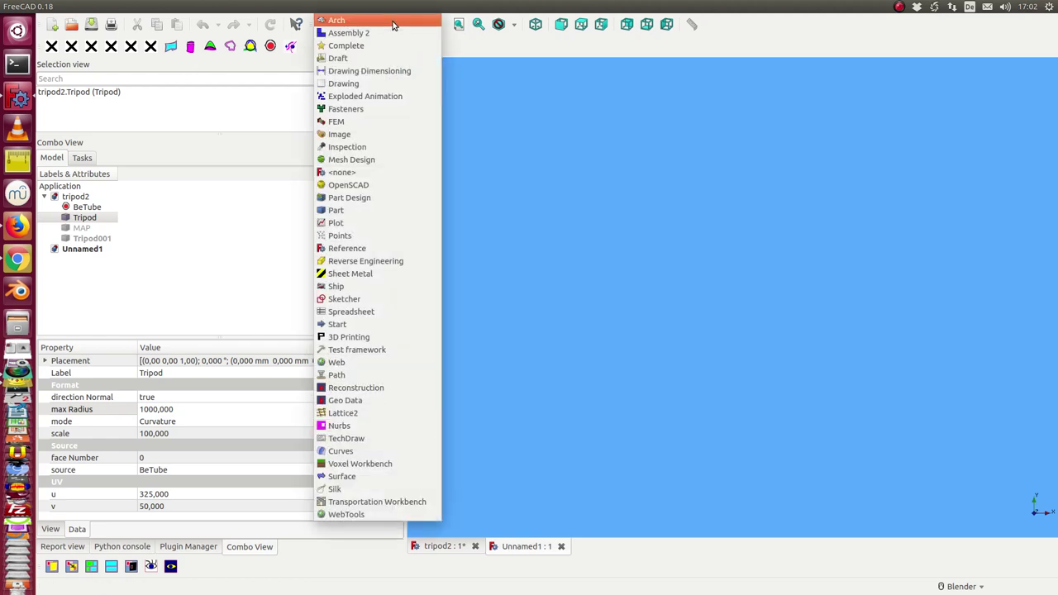
pyautogui.click(760, 28)
pyautogui.rightClick(760, 26)
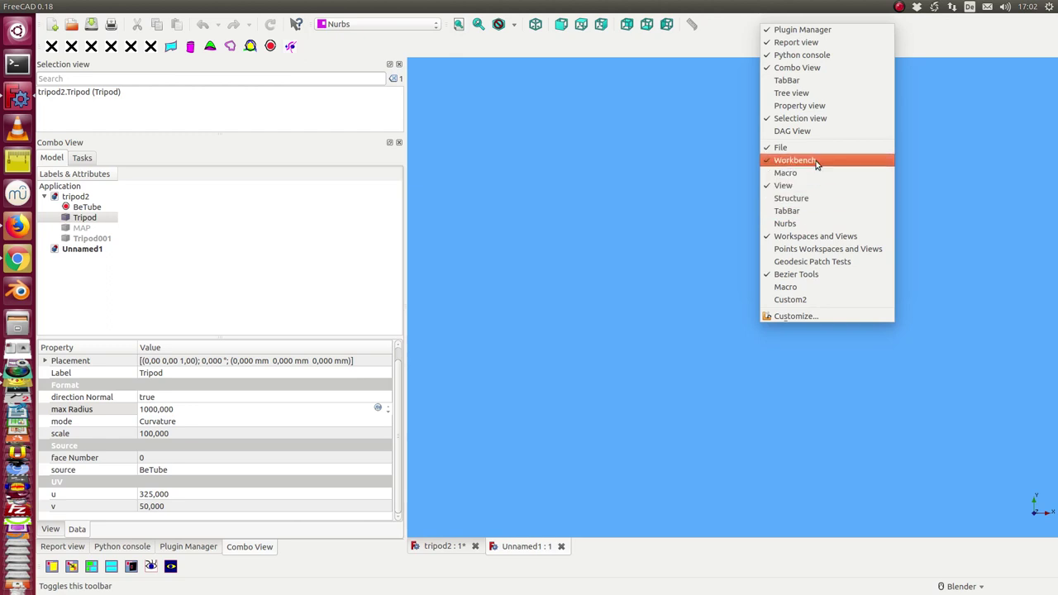
pyautogui.click(784, 223)
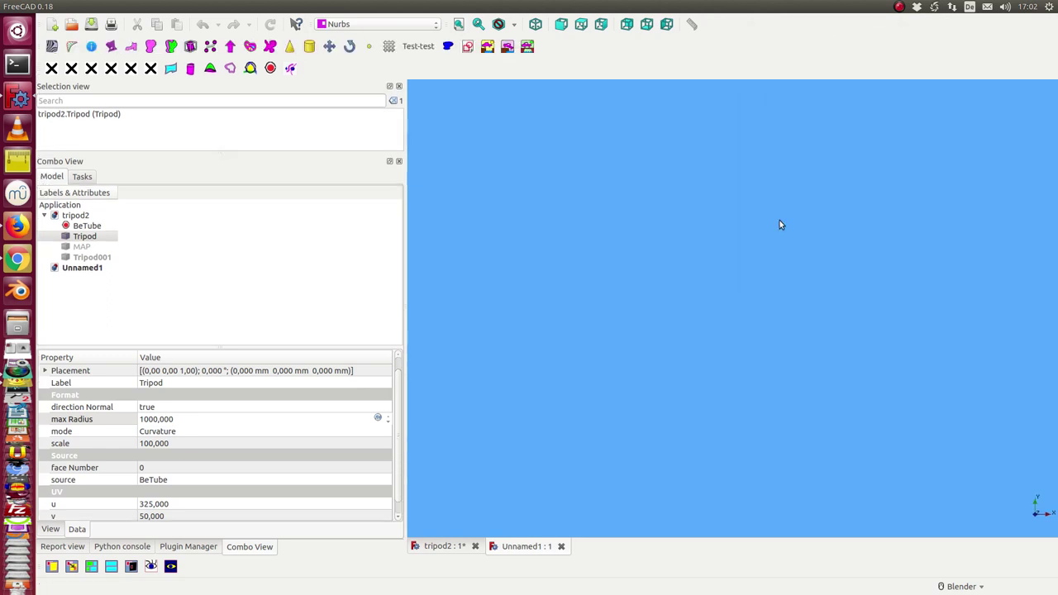
# Add a cone to Unnamed1 and select its face
pyautogui.click(289, 45)
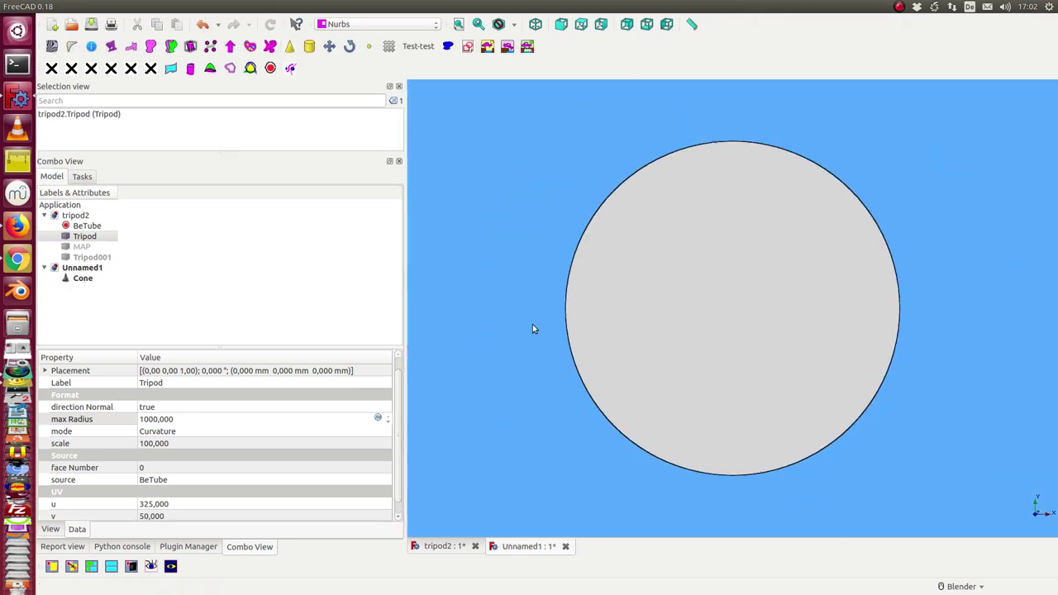
pyautogui.moveTo(532, 324)
pyautogui.mouseDown(button='middle')
pyautogui.moveTo(631, 299)
pyautogui.moveTo(626, 203)
pyautogui.mouseUp(button='middle')
pyautogui.click(703, 259)
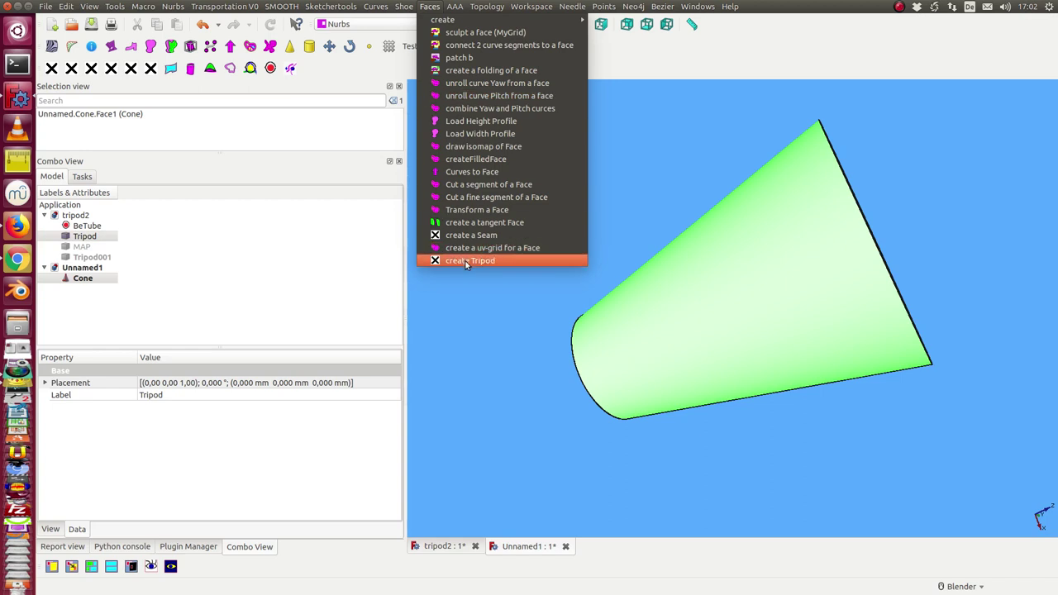
# Create a tripod on the cone's face and show its properties
pyautogui.click(466, 262)
pyautogui.moveTo(598, 290)
pyautogui.mouseDown(button='middle')
pyautogui.moveTo(810, 195)
pyautogui.moveTo(714, 220)
pyautogui.mouseUp(button='middle')
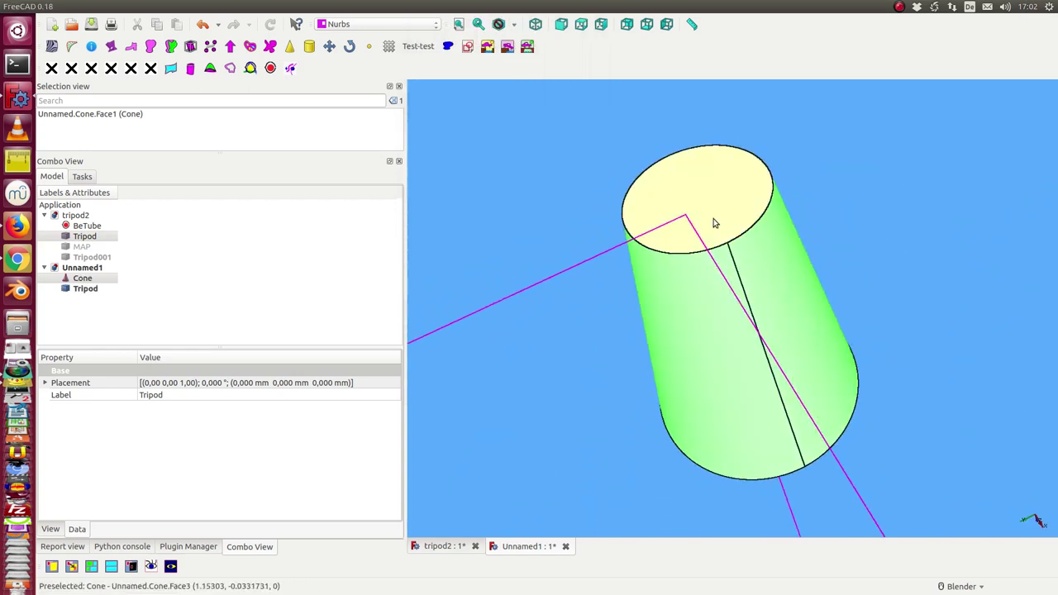
pyautogui.click(85, 289)
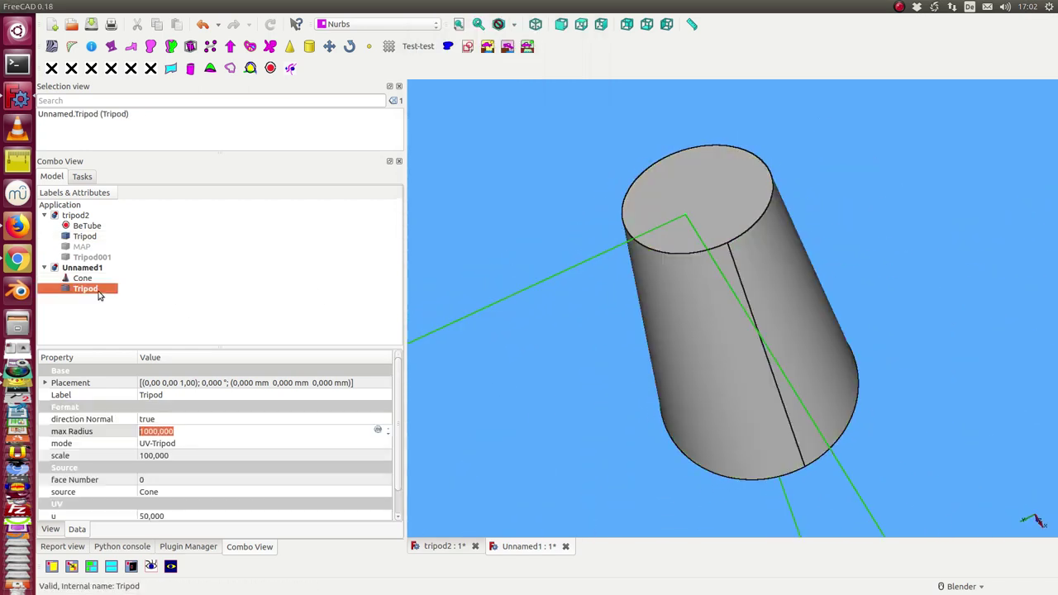
# Start editing the tripod's face Number and mode settings
pyautogui.click(182, 483)
pyautogui.scroll(-1, 182, 481)
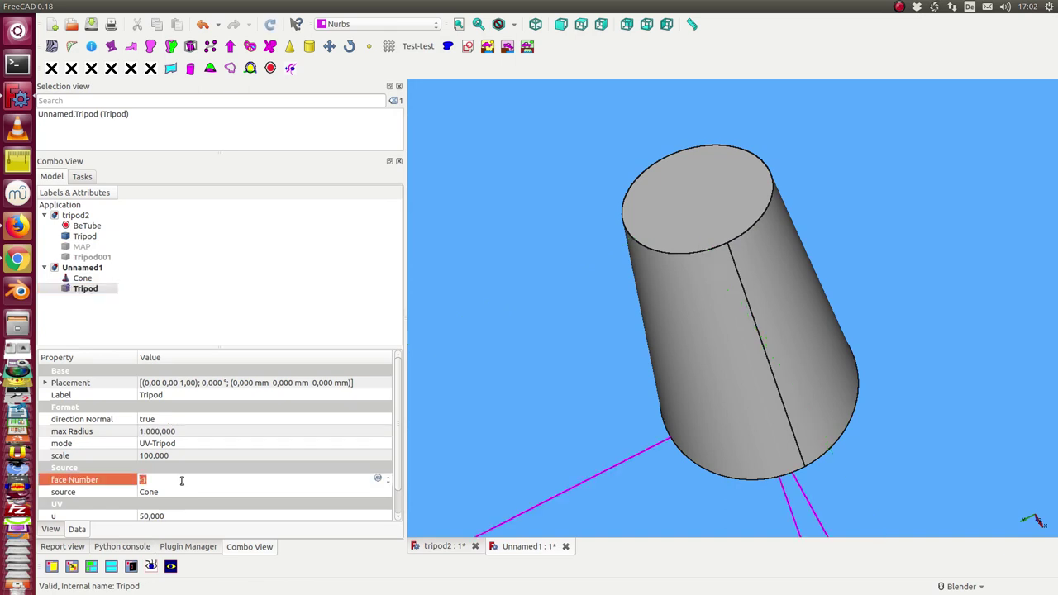
pyautogui.scroll(1, 182, 481)
pyautogui.scroll(1, 182, 481)
pyautogui.click(368, 442)
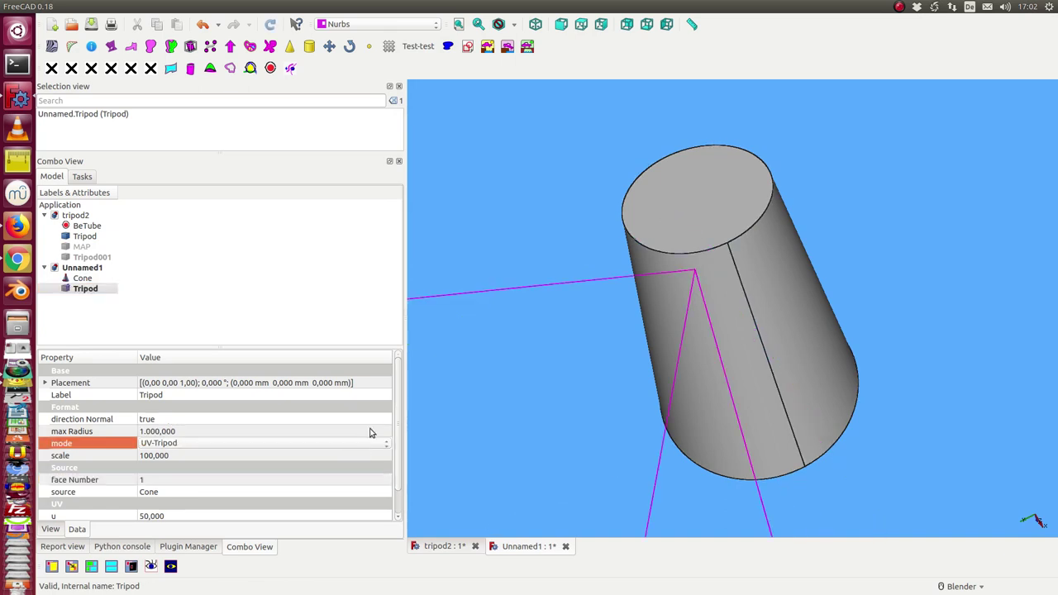
pyautogui.moveTo(544, 314)
pyautogui.mouseDown(button='middle')
pyautogui.moveTo(598, 290)
pyautogui.moveTo(512, 200)
pyautogui.moveTo(580, 205)
pyautogui.mouseUp(button='middle')
pyautogui.scroll(-2, 595, 215)
pyautogui.scroll(-2, 653, 239)
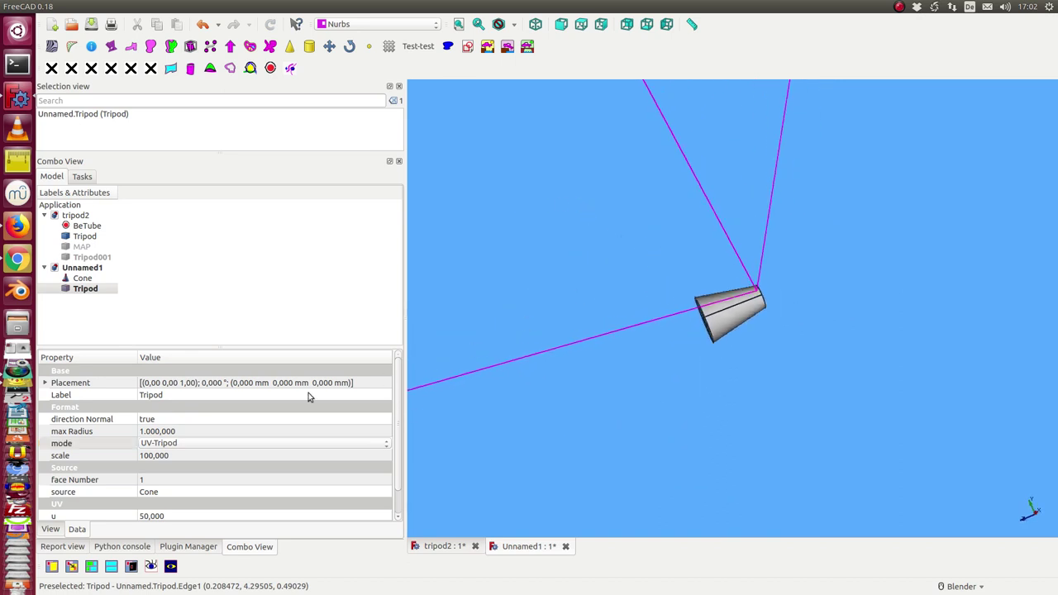
pyautogui.scroll(-1, 207, 479)
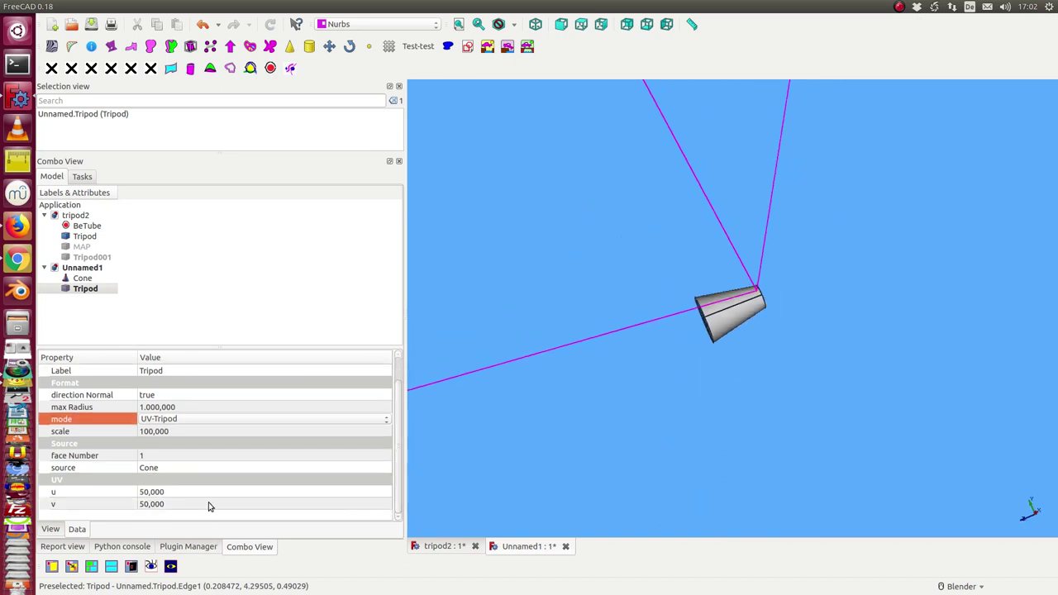
# Edit the tripod's u and v positions, entering 200
pyautogui.click(202, 492)
pyautogui.scroll(-5, 201, 493)
pyautogui.scroll(-5, 202, 492)
pyautogui.click(201, 506)
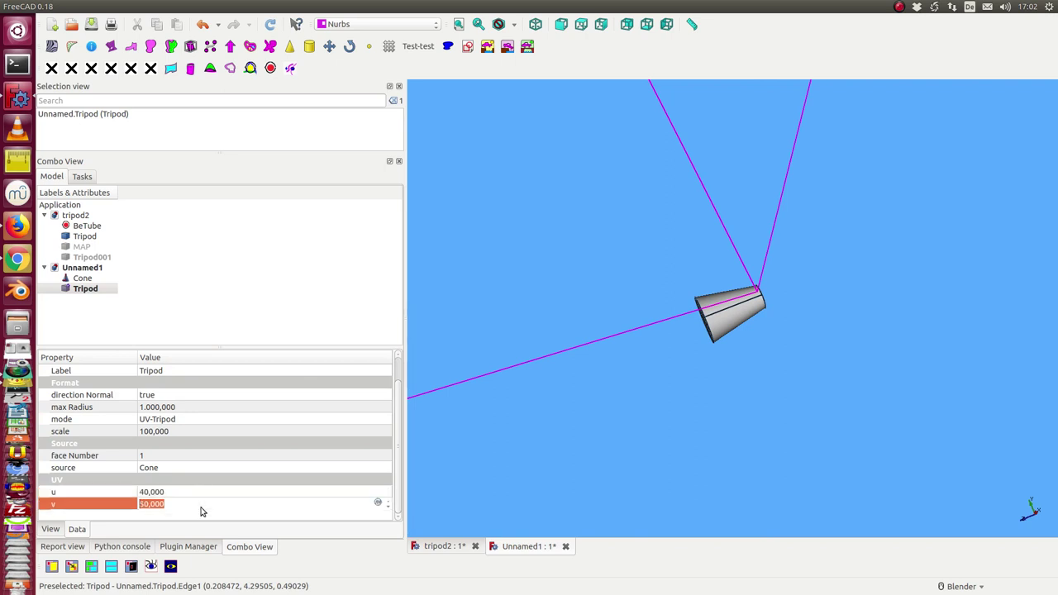
pyautogui.scroll(-7, 201, 505)
pyautogui.scroll(-7, 200, 506)
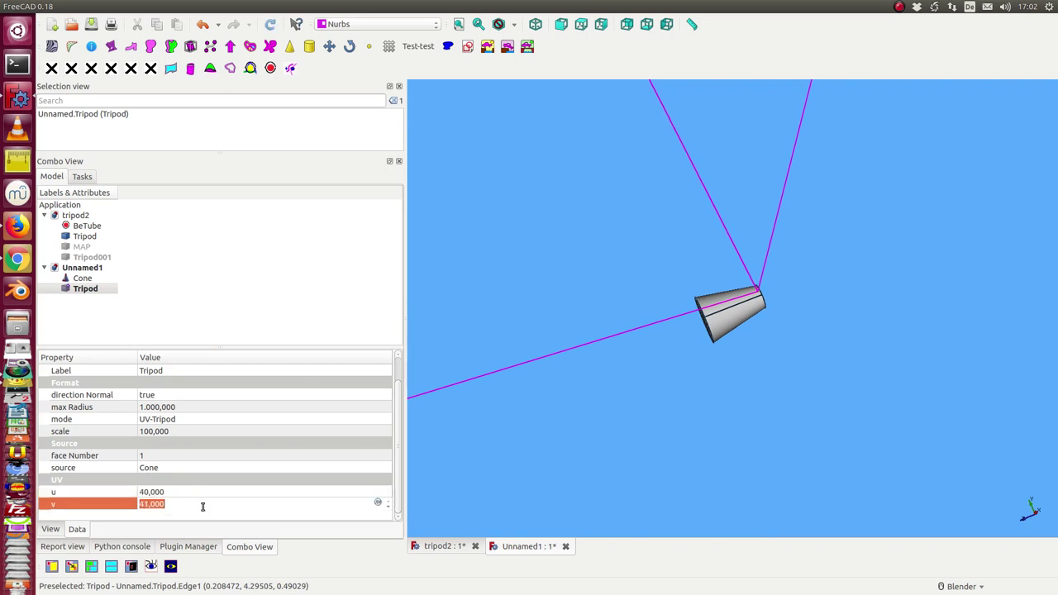
pyautogui.write('200')
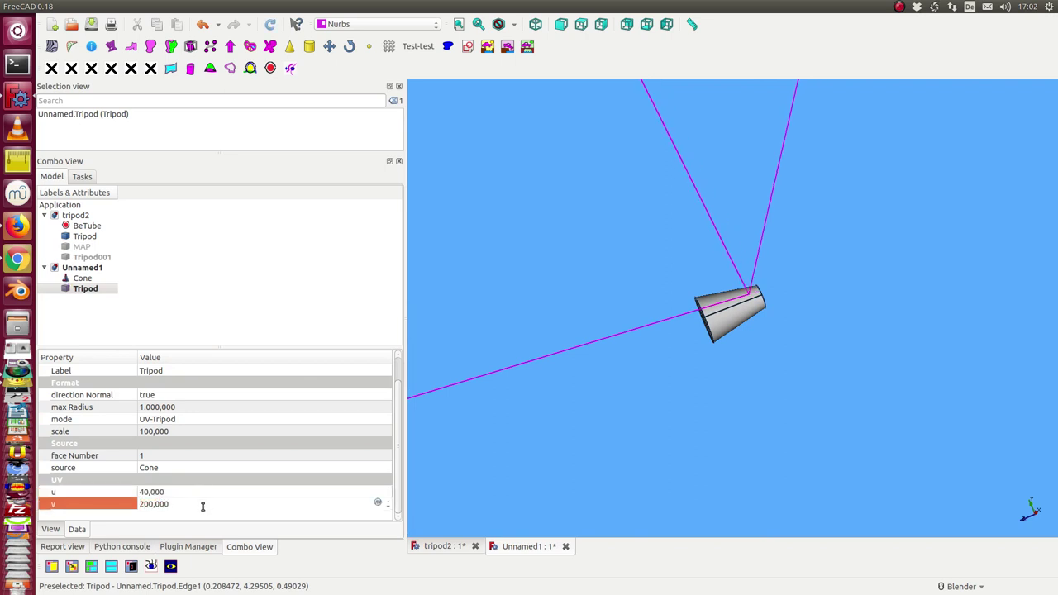
# Switch the tripod to Curvature mode with scale 100,000 and adjust its u position
pyautogui.click(204, 421)
pyautogui.scroll(-1, 204, 421)
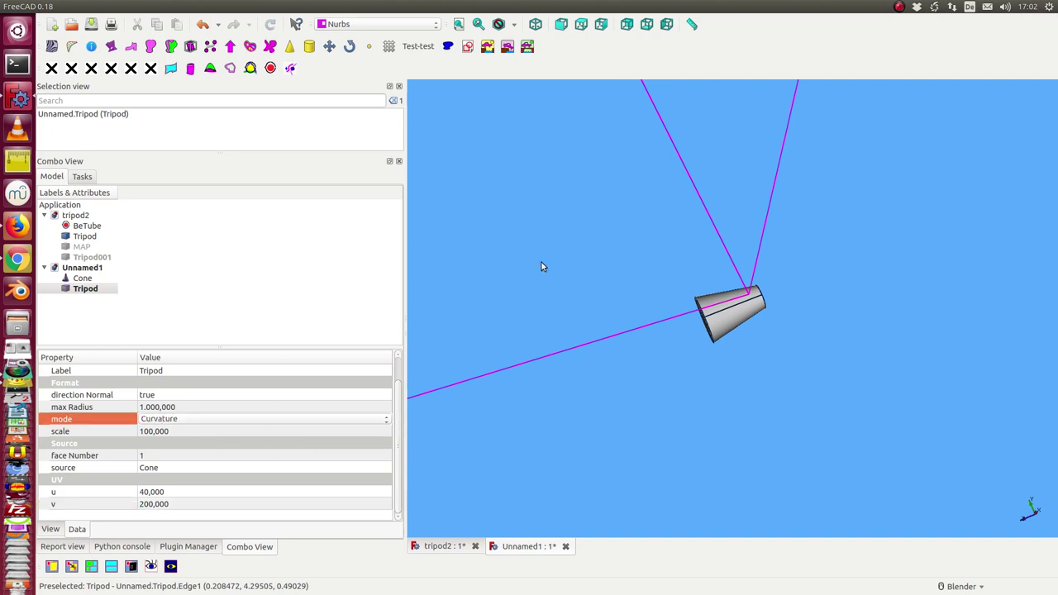
pyautogui.click(204, 432)
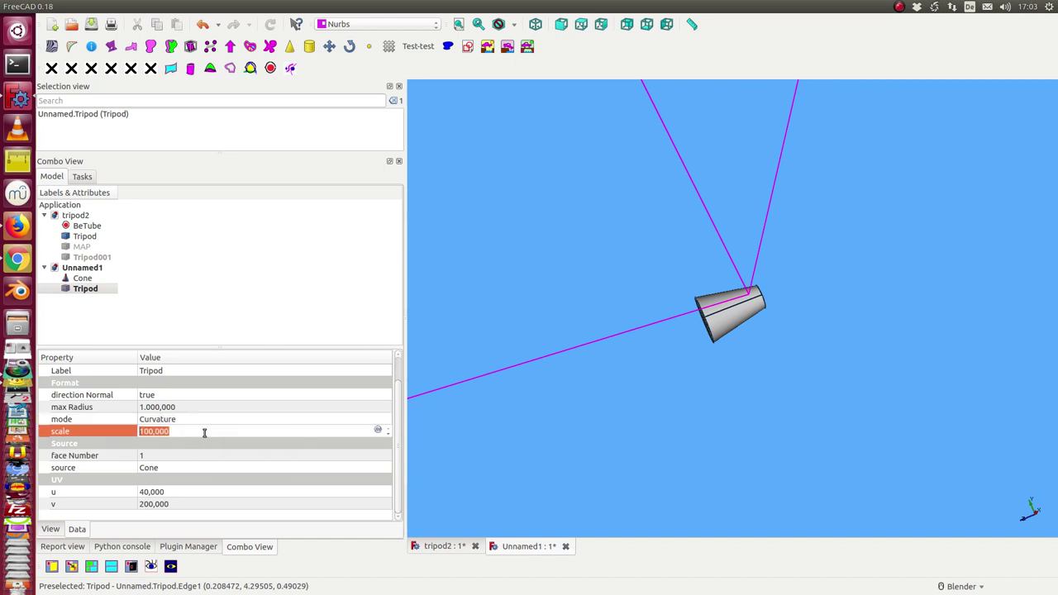
pyautogui.scroll(-1, 204, 431)
pyautogui.click(204, 419)
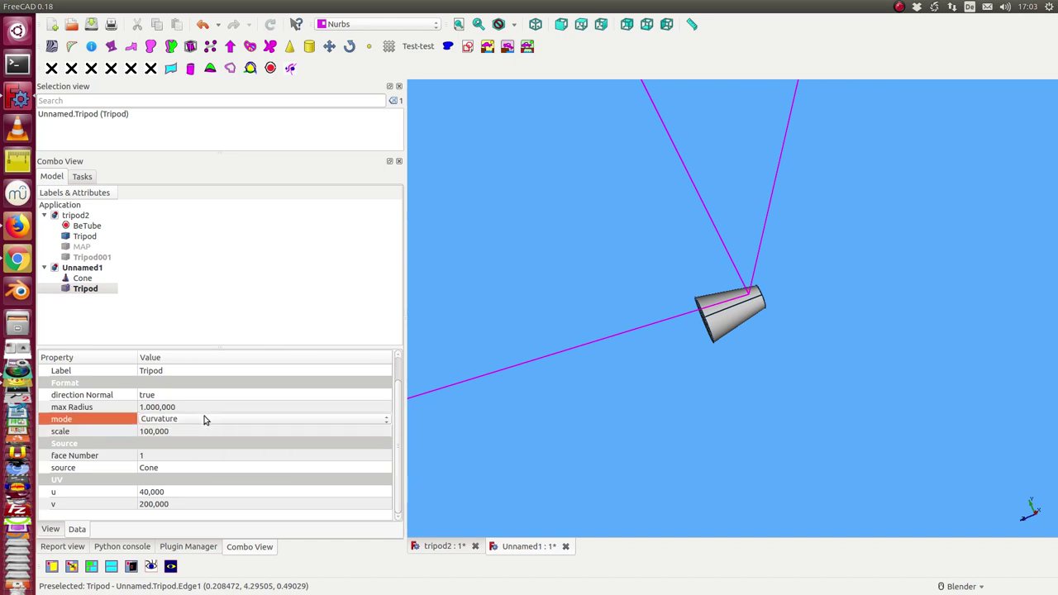
pyautogui.click(189, 492)
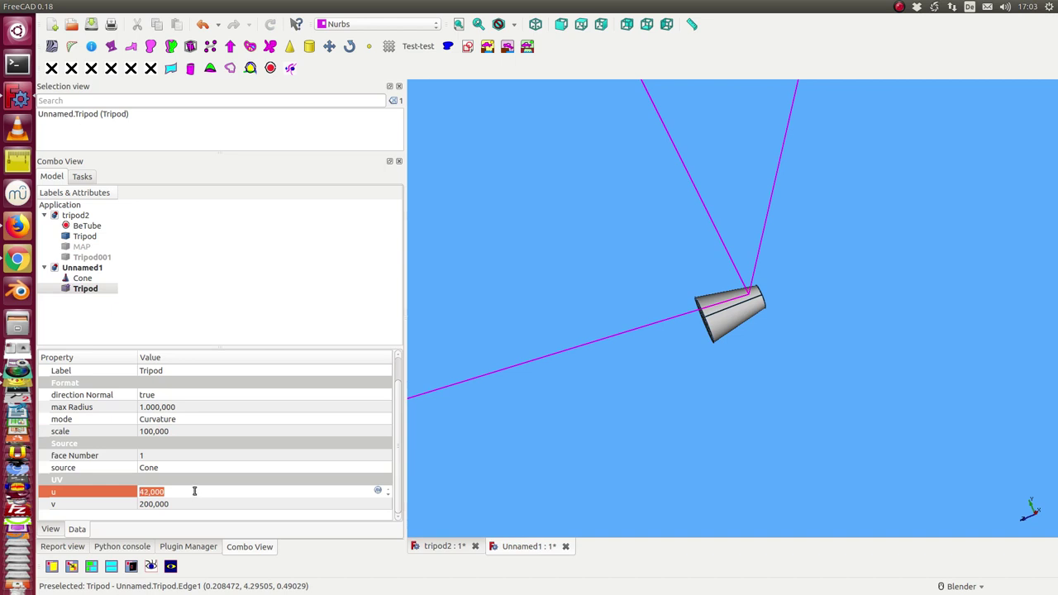
pyautogui.scroll(-1, 194, 490)
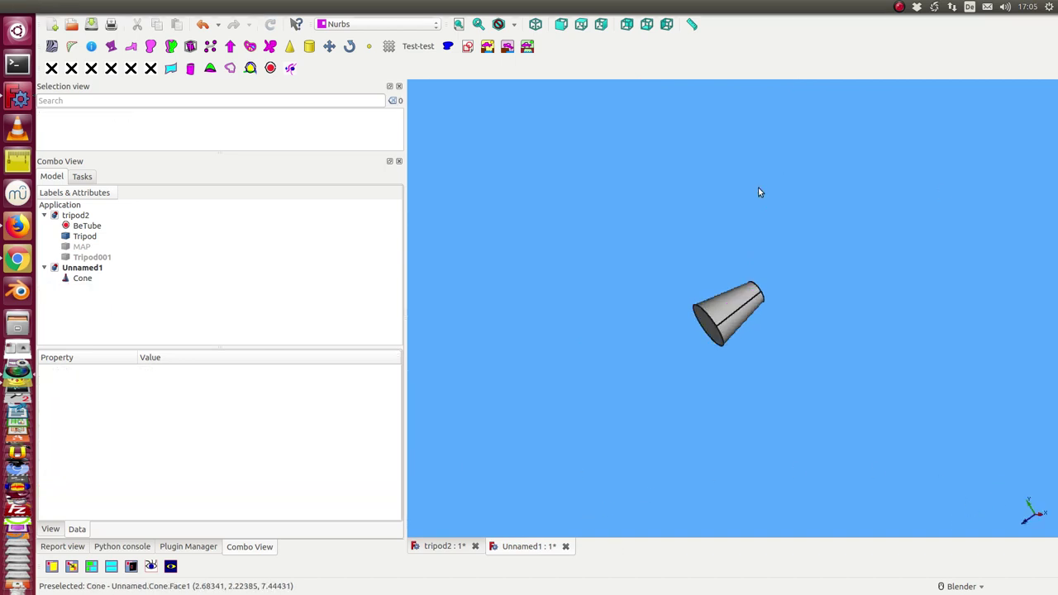
# Create a new tripod on the selected cone face and select it
pyautogui.click(734, 308)
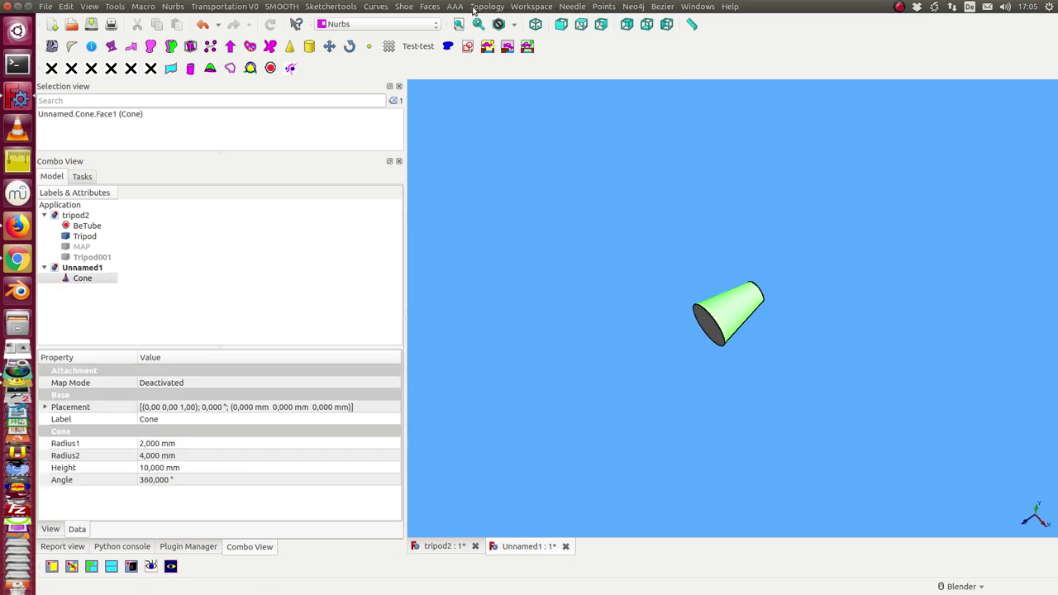
pyautogui.click(423, 7)
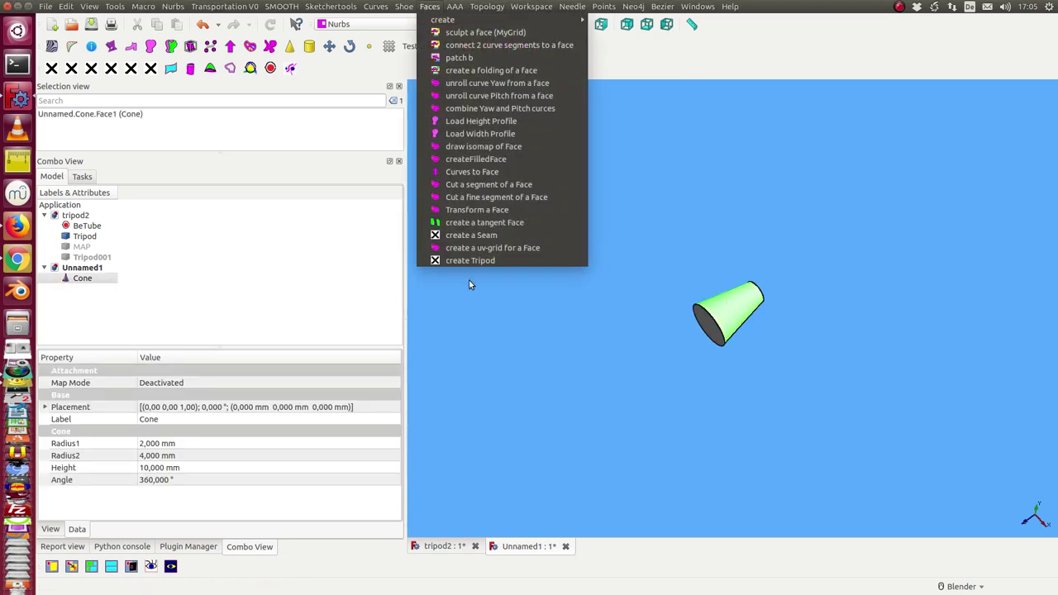
pyautogui.click(472, 263)
pyautogui.moveTo(802, 427)
pyautogui.mouseDown(button='middle')
pyautogui.moveTo(577, 328)
pyautogui.moveTo(551, 352)
pyautogui.mouseUp(button='middle')
pyautogui.click(94, 292)
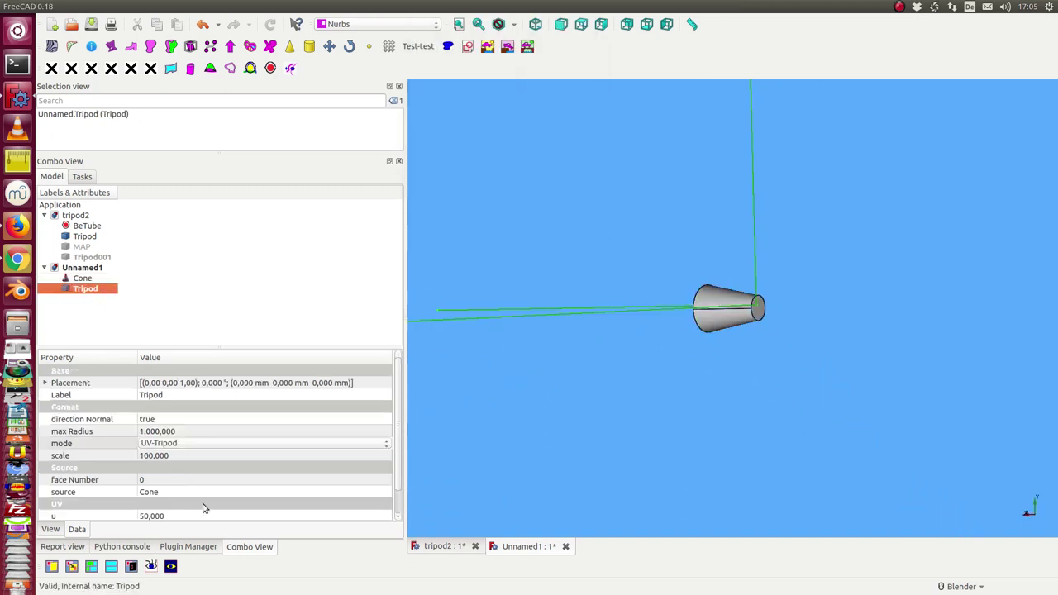
# Set the tripod's face Number to 1 and its mode to Curvature
pyautogui.click(211, 480)
pyautogui.scroll(-1, 212, 479)
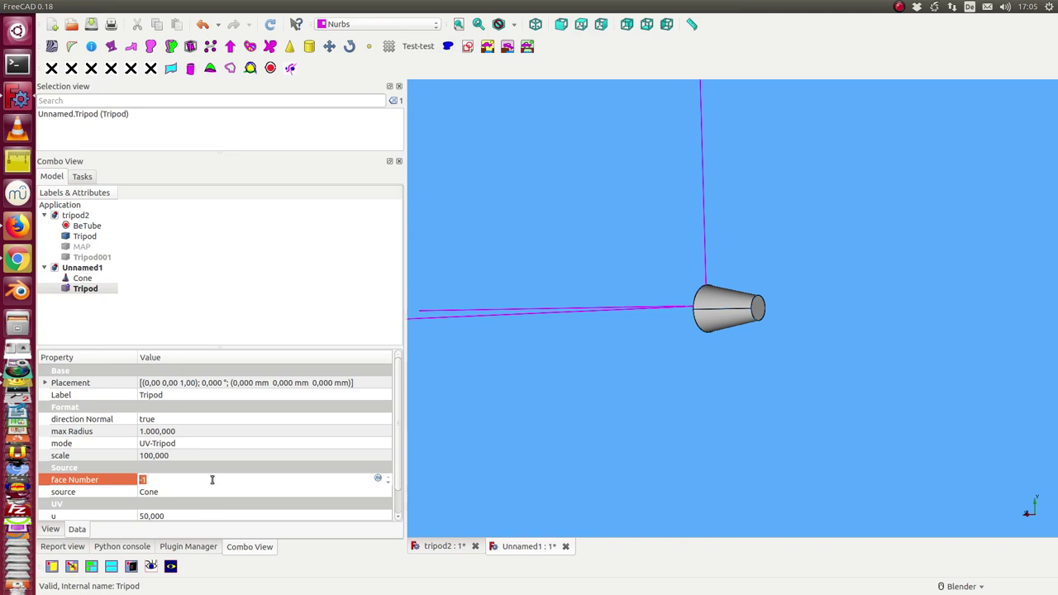
pyautogui.scroll(1, 212, 479)
pyautogui.scroll(1, 211, 480)
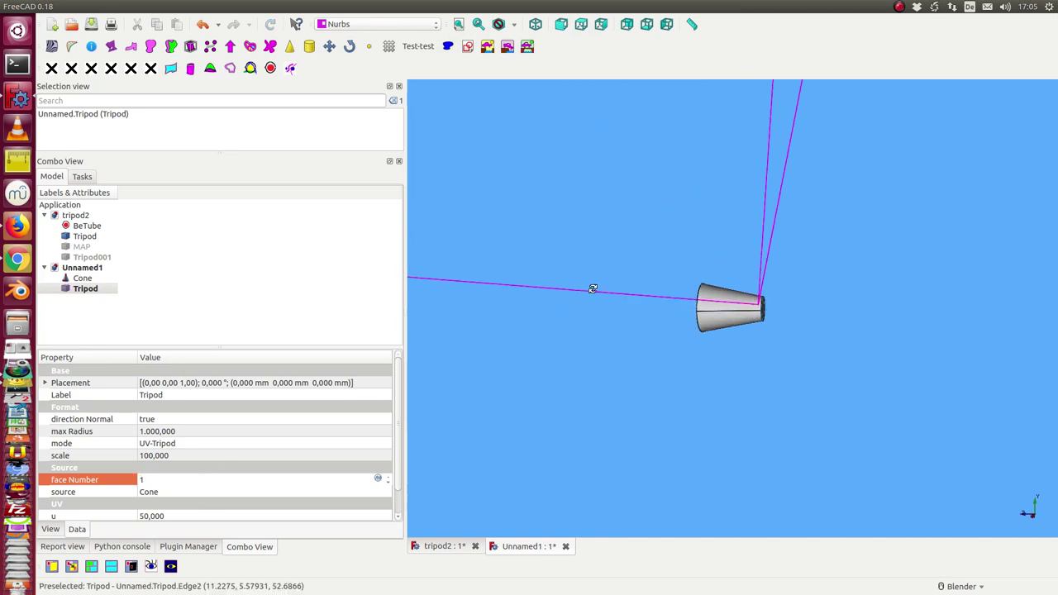
pyautogui.click(197, 443)
pyautogui.scroll(-1, 197, 443)
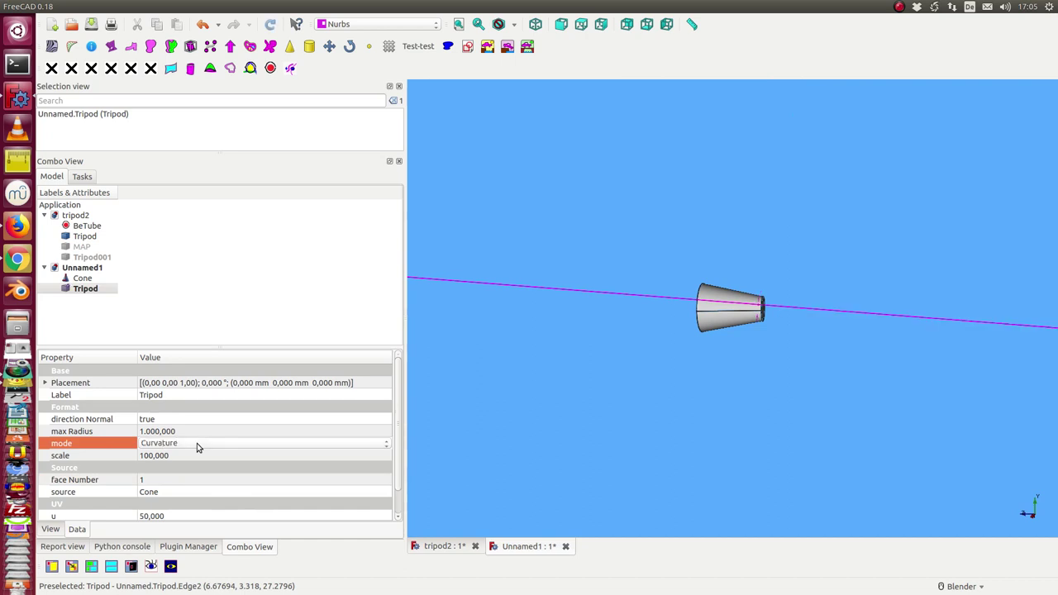
pyautogui.moveTo(708, 408)
pyautogui.mouseDown(button='middle')
pyautogui.moveTo(659, 212)
pyautogui.moveTo(682, 244)
pyautogui.mouseUp(button='middle')
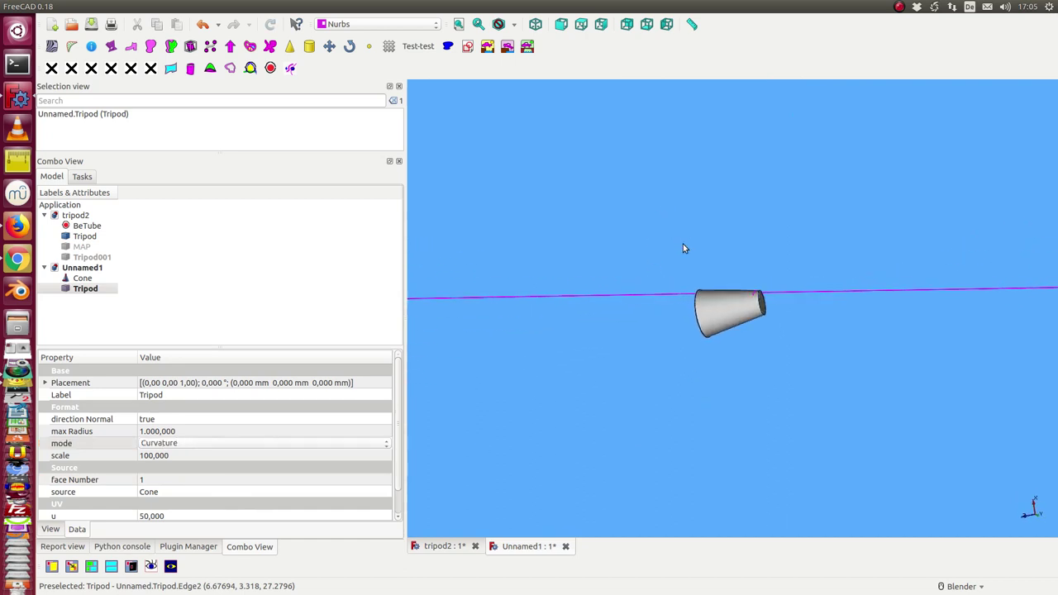
# Set the Cone's Transparency to 40 in its View properties
pyautogui.click(82, 278)
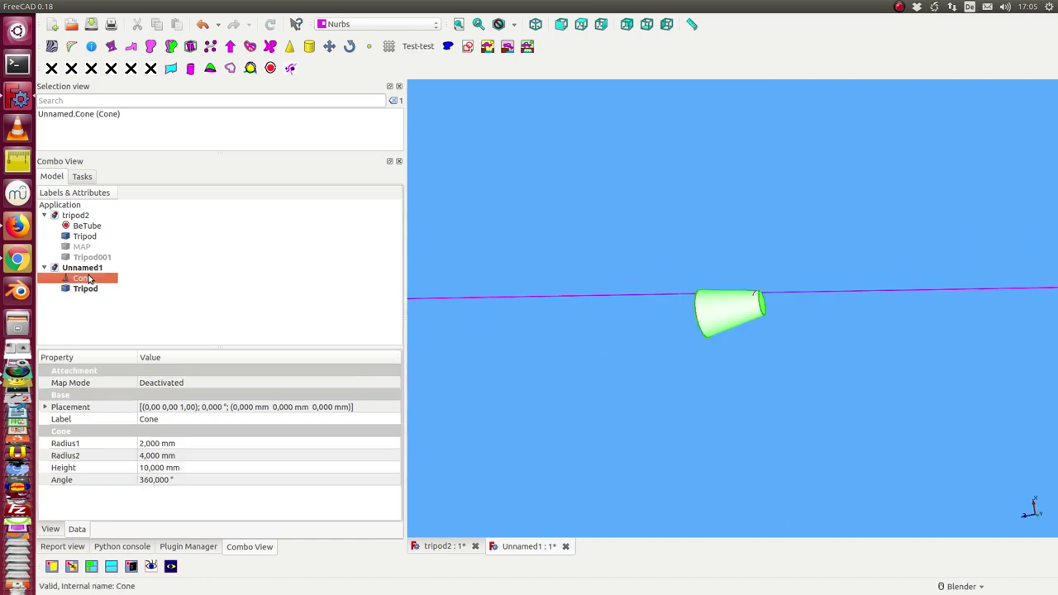
pyautogui.click(51, 530)
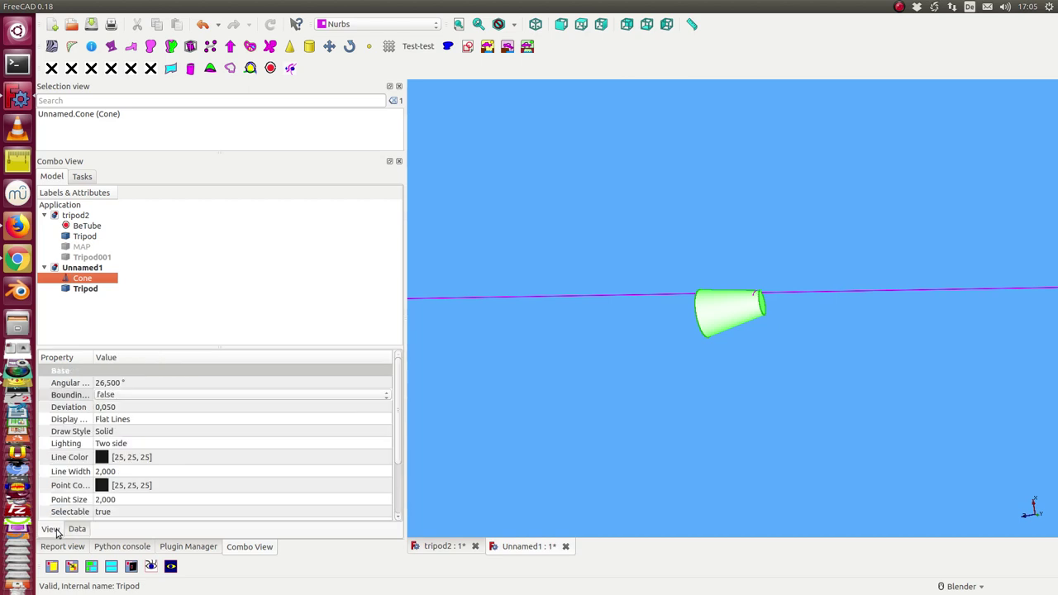
pyautogui.scroll(-1, 201, 487)
pyautogui.scroll(-1, 203, 489)
pyautogui.click(162, 492)
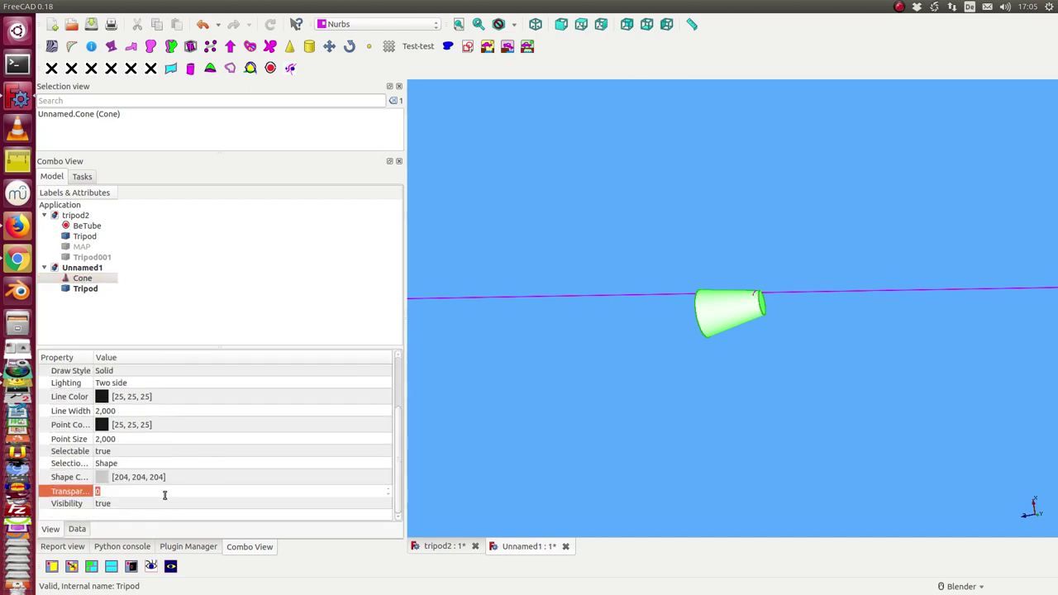
pyautogui.write('40')
pyautogui.click(555, 455)
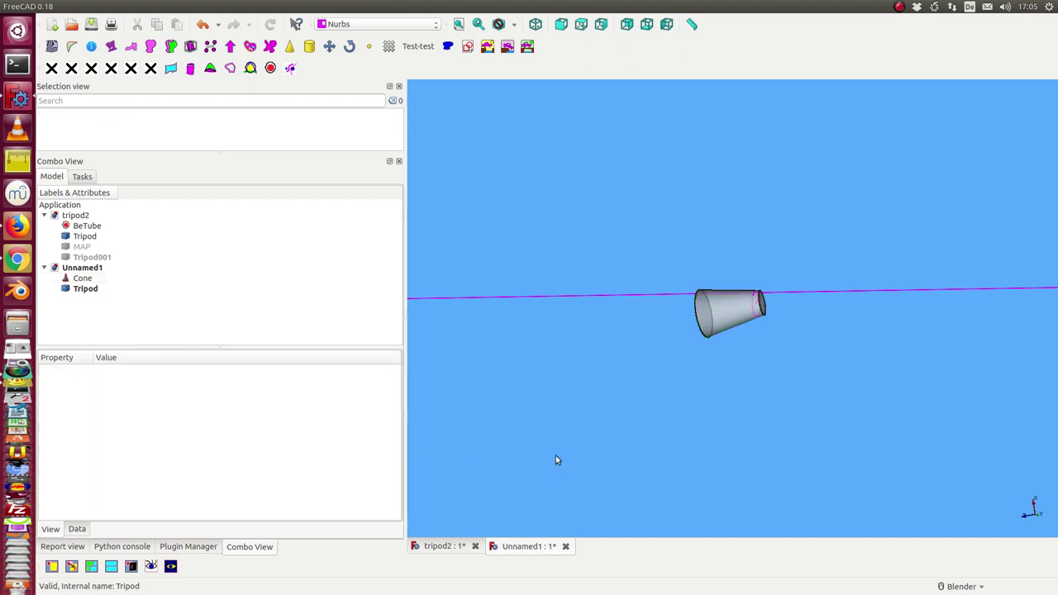
pyautogui.scroll(3, 712, 381)
# Set the cone tripod's v position to 200
pyautogui.moveTo(712, 382)
pyautogui.mouseDown(button='middle')
pyautogui.moveTo(618, 388)
pyautogui.moveTo(628, 285)
pyautogui.moveTo(632, 330)
pyautogui.moveTo(627, 236)
pyautogui.moveTo(648, 255)
pyautogui.mouseUp(button='middle')
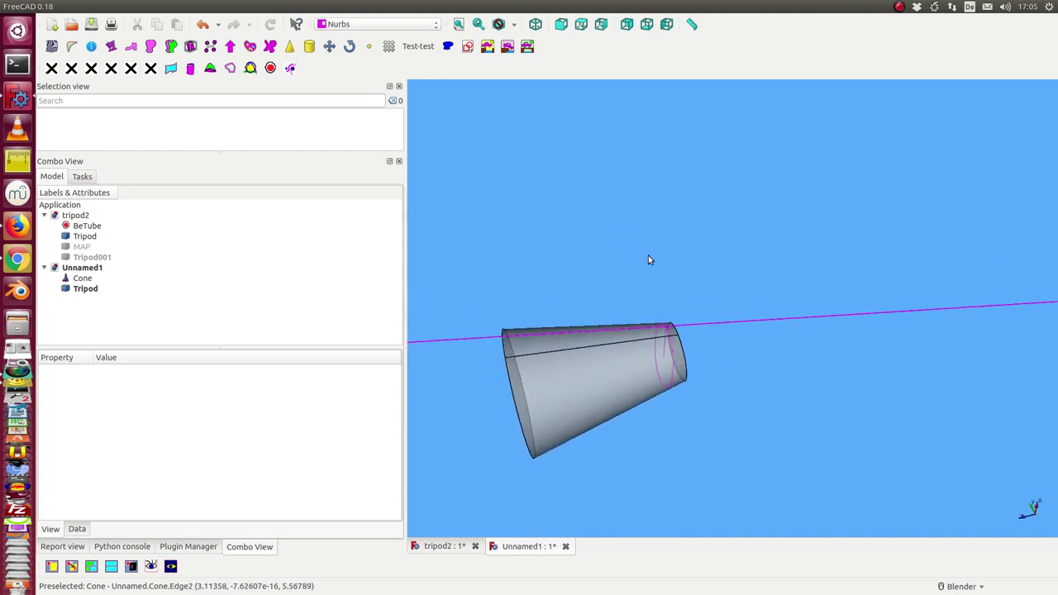
pyautogui.moveTo(780, 321); pyautogui.dragTo(643, 325, button='middle')
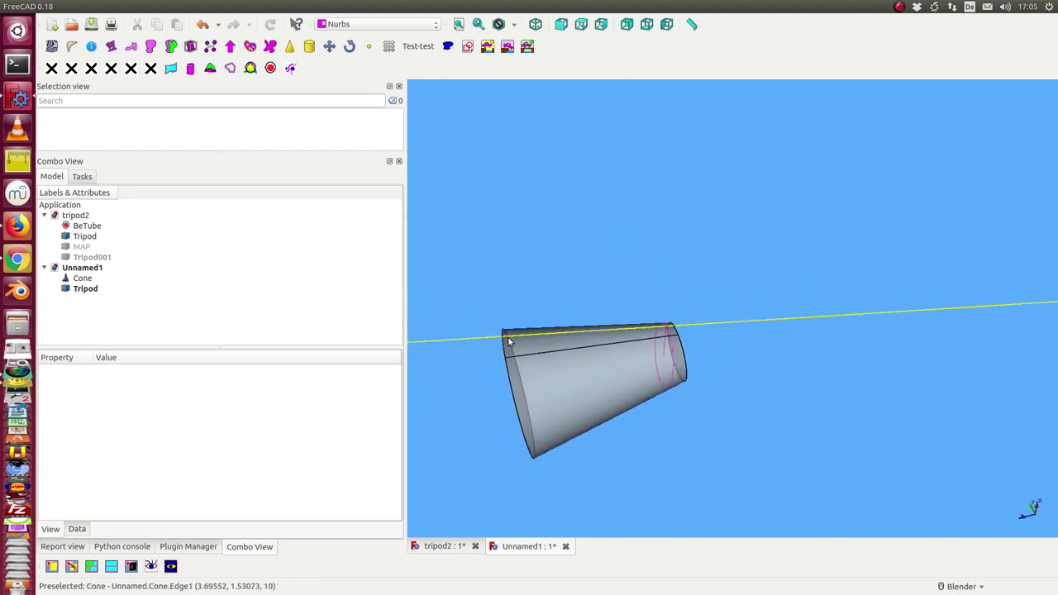
pyautogui.moveTo(666, 263)
pyautogui.mouseDown(button='middle')
pyautogui.moveTo(697, 305)
pyautogui.moveTo(626, 262)
pyautogui.mouseUp(button='middle')
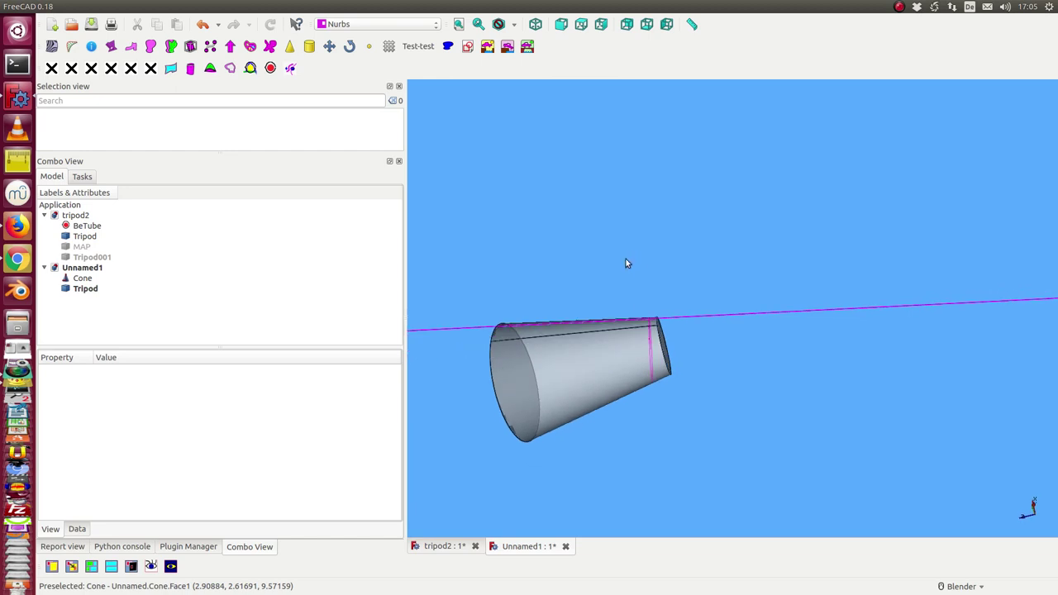
pyautogui.click(87, 290)
pyautogui.click(75, 530)
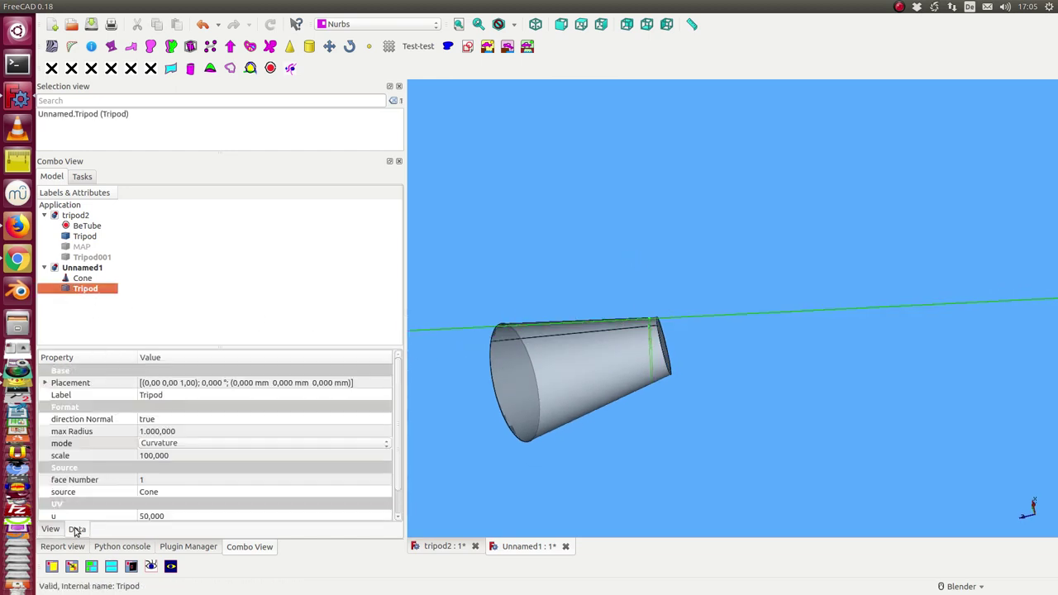
pyautogui.scroll(-1, 394, 478)
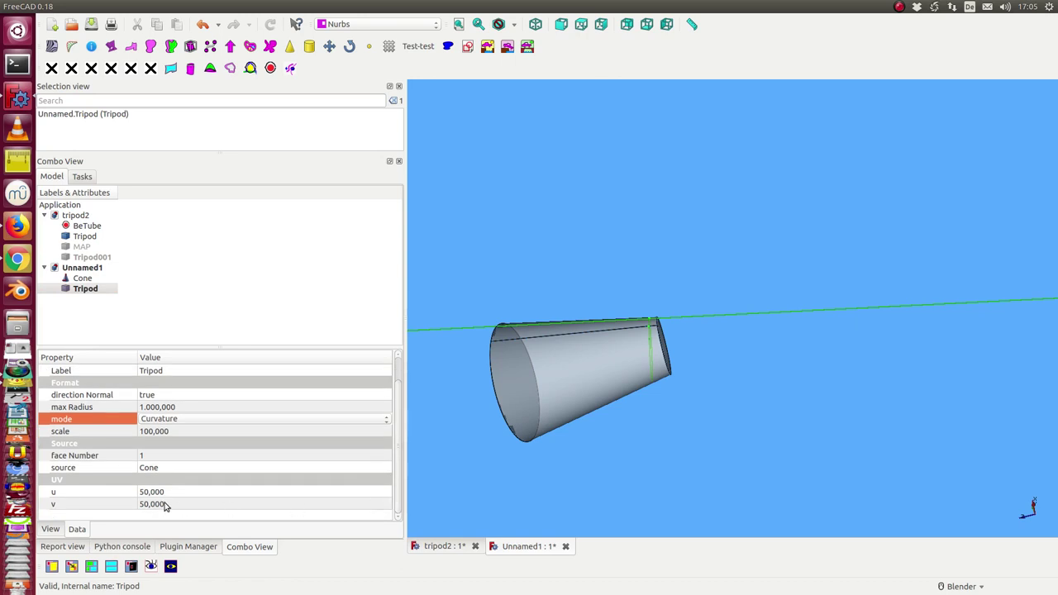
pyautogui.click(174, 504)
pyautogui.scroll(4, 177, 504)
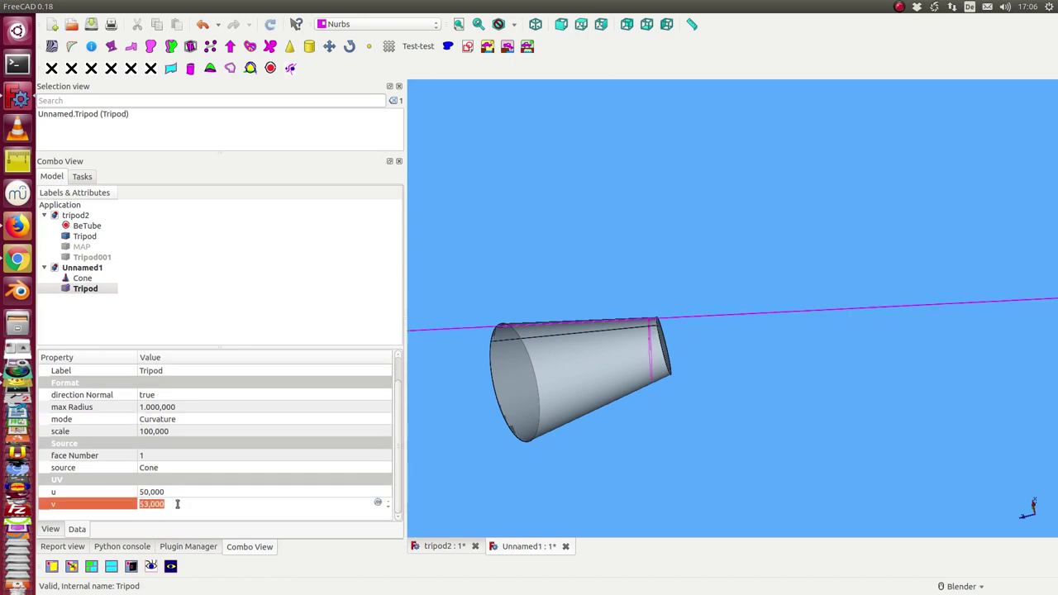
pyautogui.write('200')
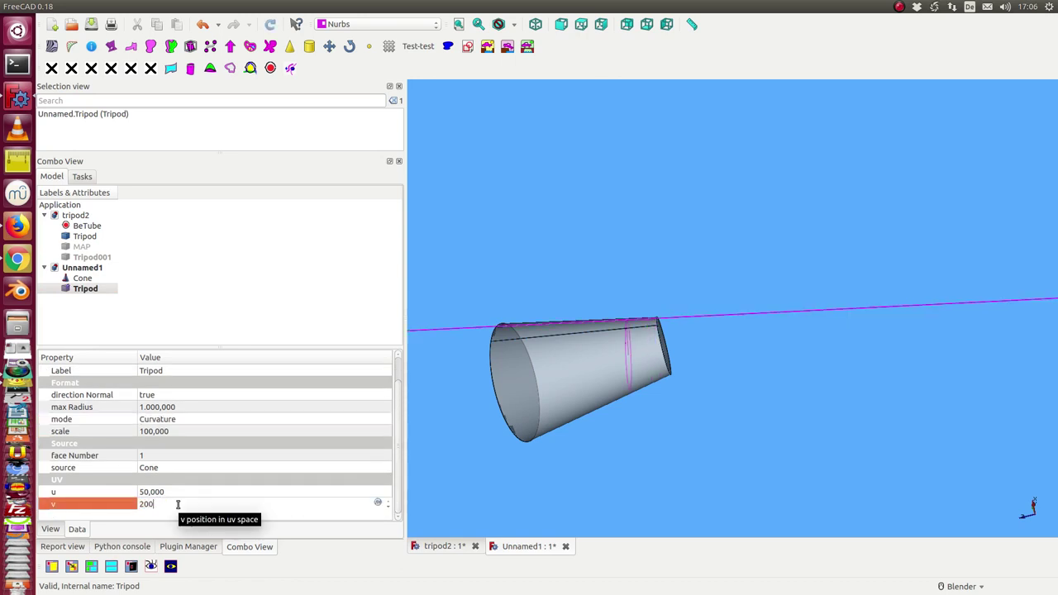
pyautogui.press('Return')
# Change the tripod's face Number to 0 and view the cone end-on
pyautogui.moveTo(692, 272)
pyautogui.mouseDown(button='middle')
pyautogui.moveTo(692, 414)
pyautogui.moveTo(765, 420)
pyautogui.moveTo(736, 324)
pyautogui.moveTo(672, 245)
pyautogui.moveTo(628, 227)
pyautogui.moveTo(733, 255)
pyautogui.moveTo(756, 224)
pyautogui.moveTo(753, 236)
pyautogui.moveTo(836, 289)
pyautogui.moveTo(768, 286)
pyautogui.moveTo(760, 236)
pyautogui.mouseUp(button='middle')
pyautogui.click(182, 461)
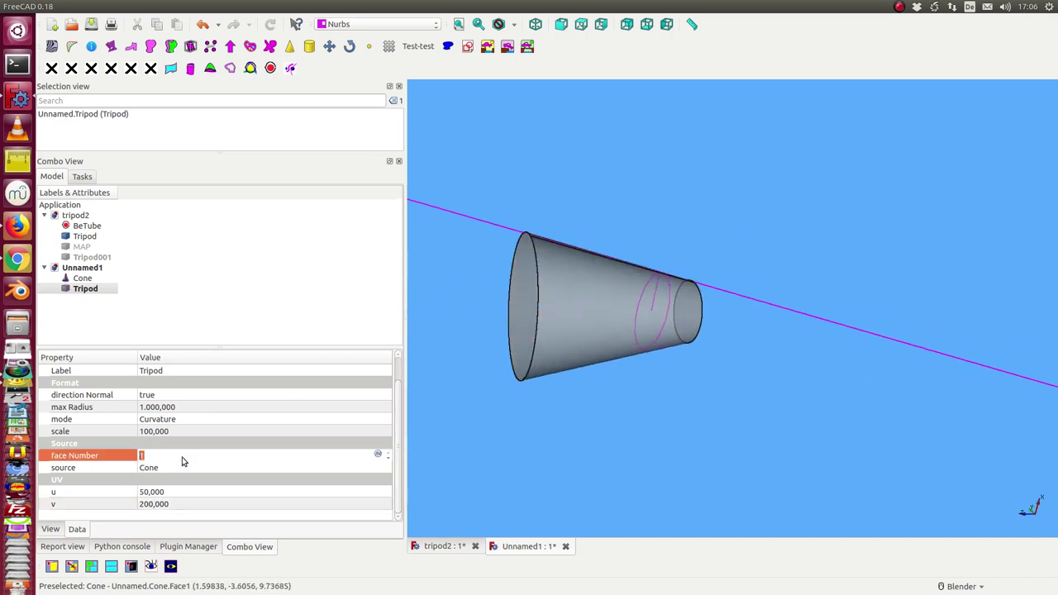
pyautogui.scroll(-1, 183, 457)
pyautogui.moveTo(655, 320)
pyautogui.mouseDown(button='middle')
pyautogui.moveTo(852, 193)
pyautogui.moveTo(699, 224)
pyautogui.moveTo(677, 283)
pyautogui.moveTo(636, 245)
pyautogui.moveTo(656, 292)
pyautogui.moveTo(625, 429)
pyautogui.moveTo(625, 336)
pyautogui.moveTo(621, 347)
pyautogui.moveTo(667, 369)
pyautogui.moveTo(725, 371)
pyautogui.moveTo(773, 394)
pyautogui.moveTo(783, 411)
pyautogui.mouseUp(button='middle')
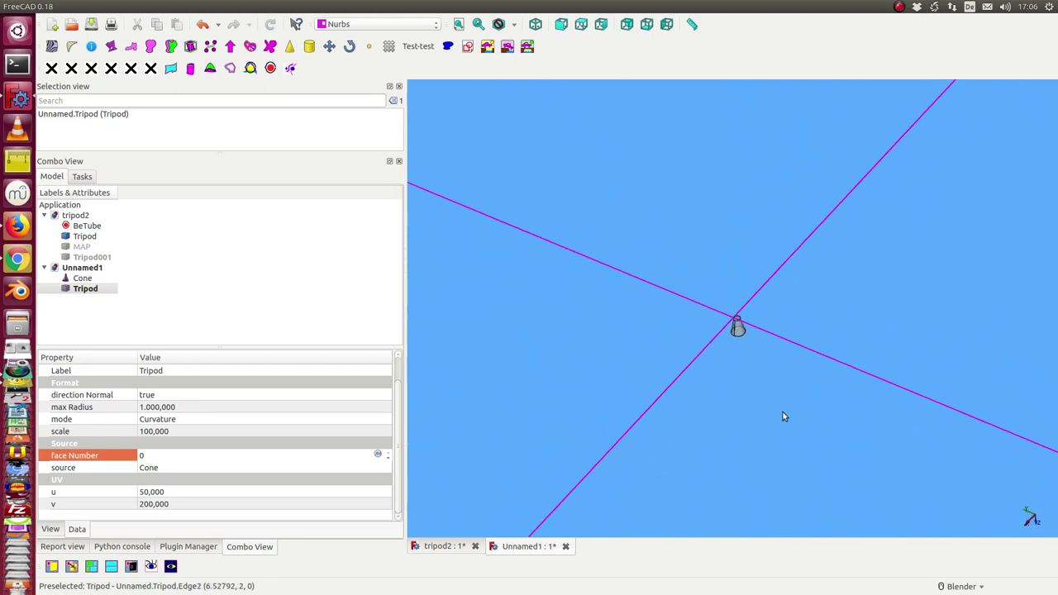